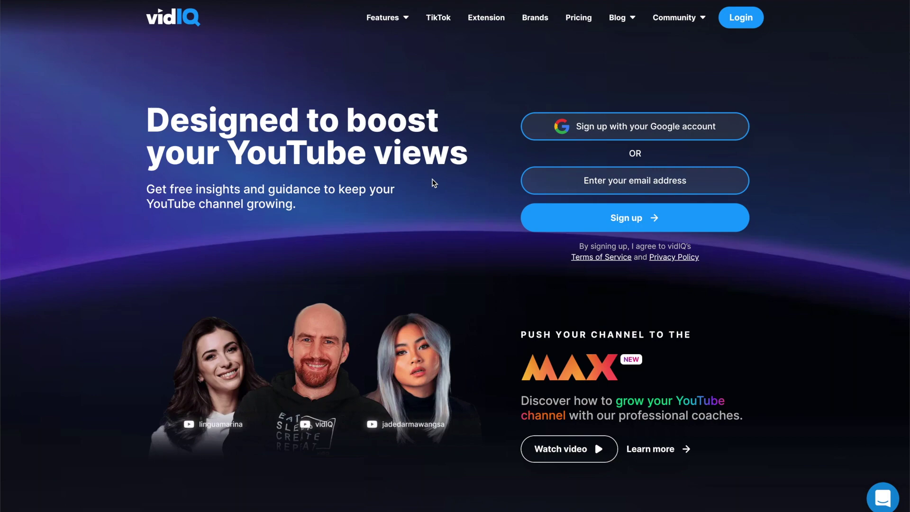
# Scroll down the vidIQ public homepage.
pyautogui.scroll(-8, 433, 183)
pyautogui.scroll(-7, 432, 183)
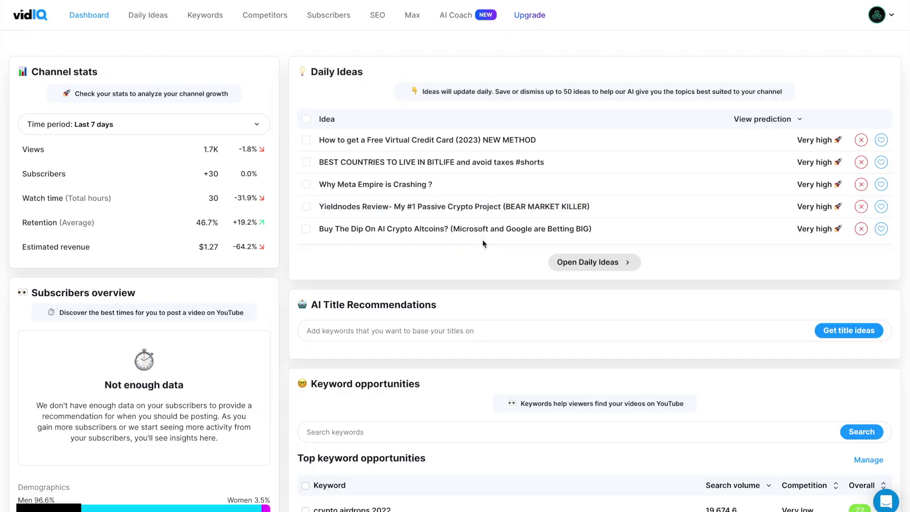
pyautogui.scroll(-2, 482, 240)
pyautogui.tripleClick(325, 203)
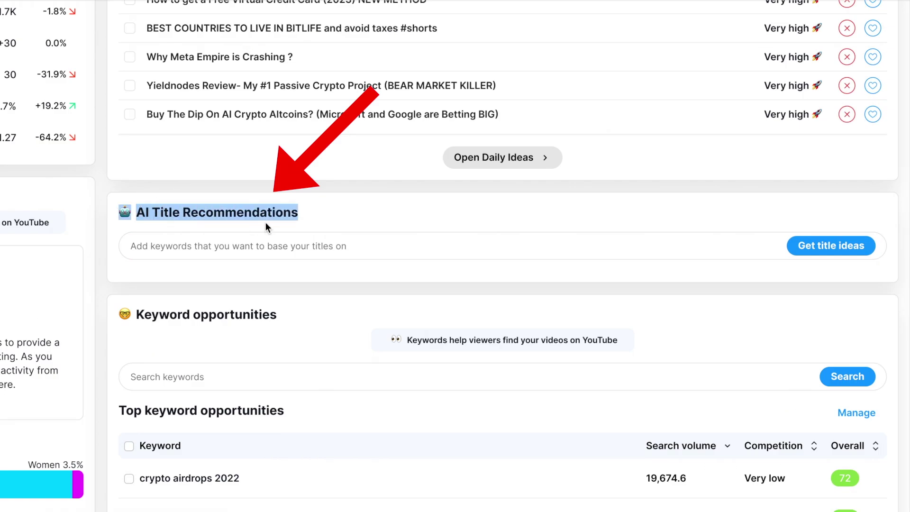
pyautogui.scroll(-1, 303, 223)
pyautogui.click(303, 226)
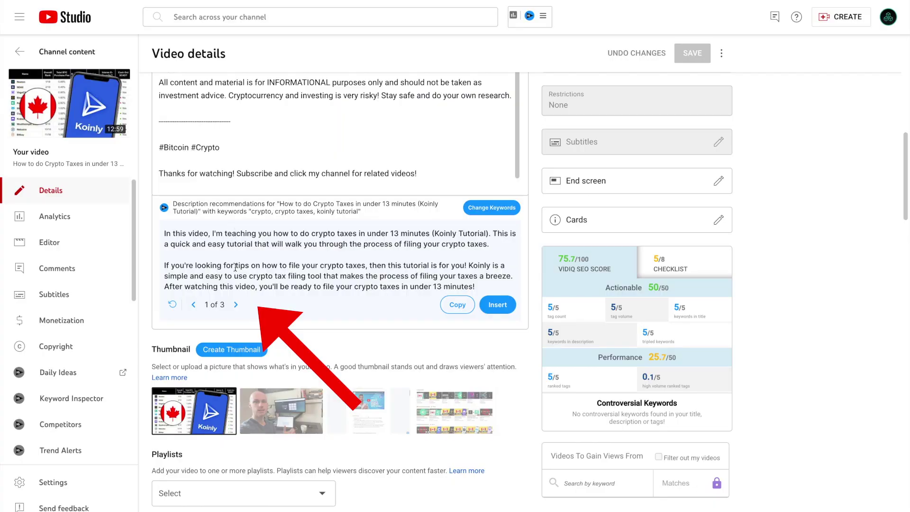
pyautogui.click(236, 305)
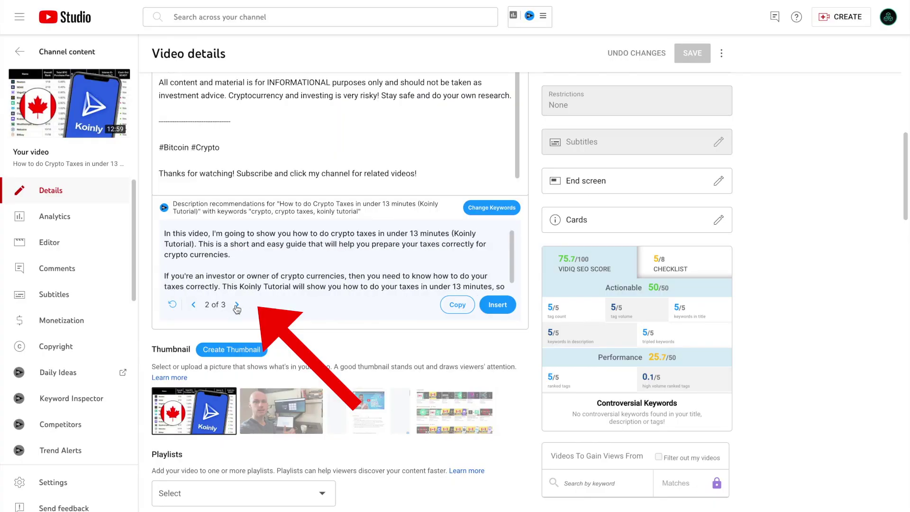
pyautogui.click(236, 306)
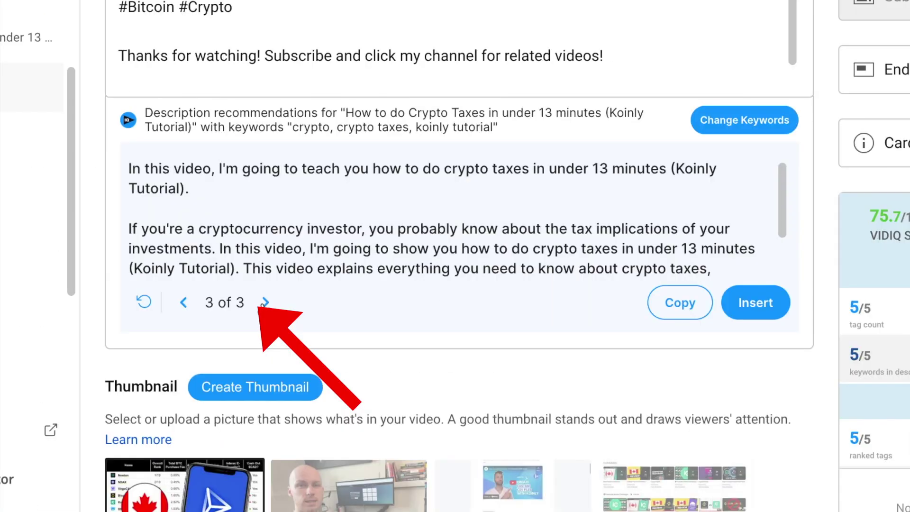
pyautogui.click(265, 302)
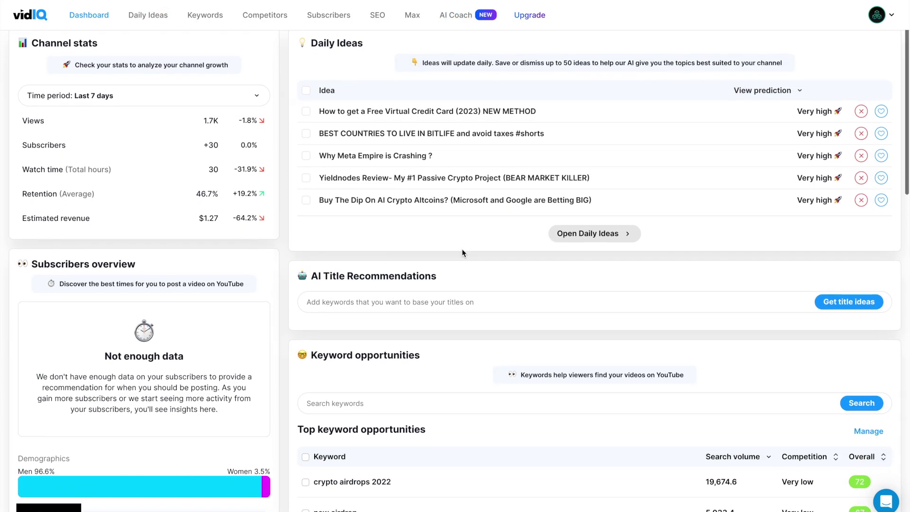
pyautogui.scroll(-1, 462, 252)
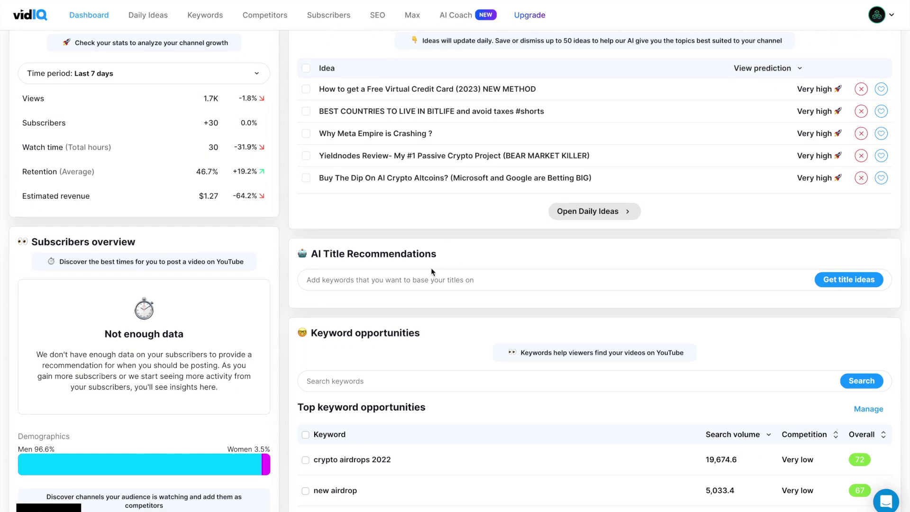
pyautogui.scroll(-3, 430, 268)
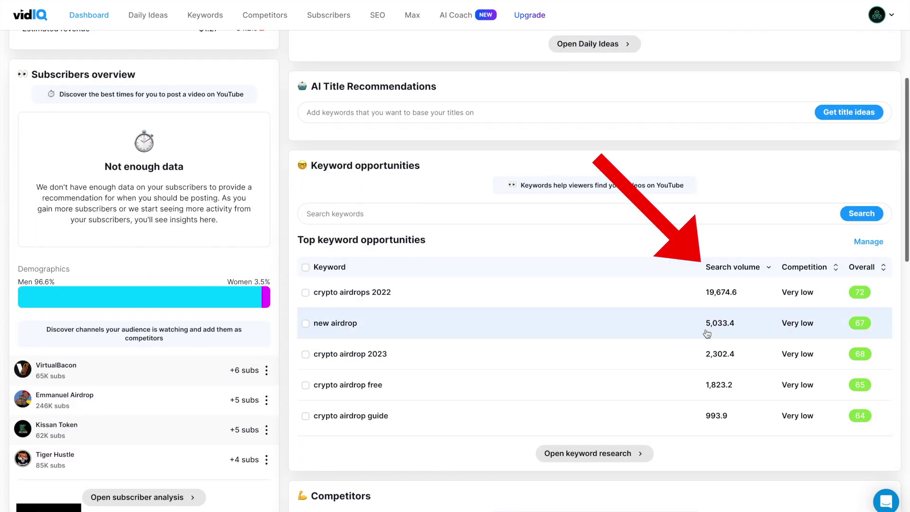
pyautogui.click(711, 294)
pyautogui.doubleClick(710, 295)
pyautogui.scroll(4, 562, 310)
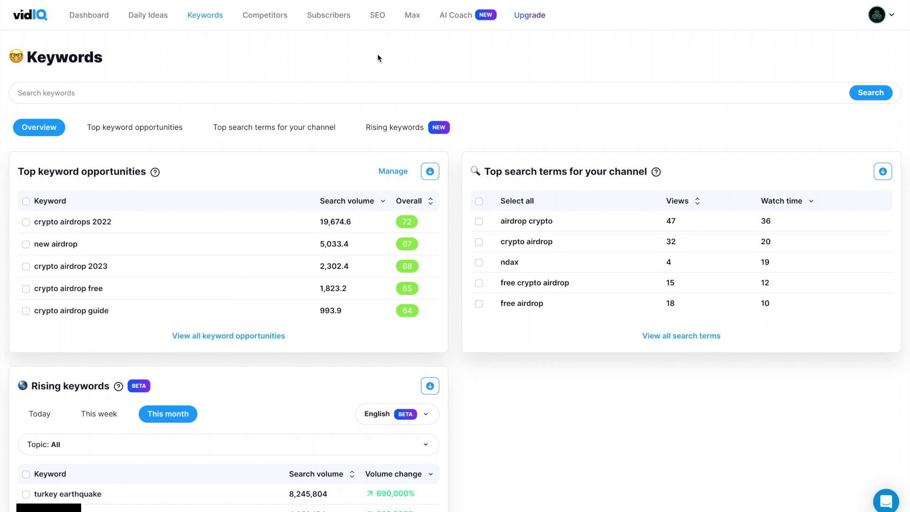
pyautogui.click(90, 15)
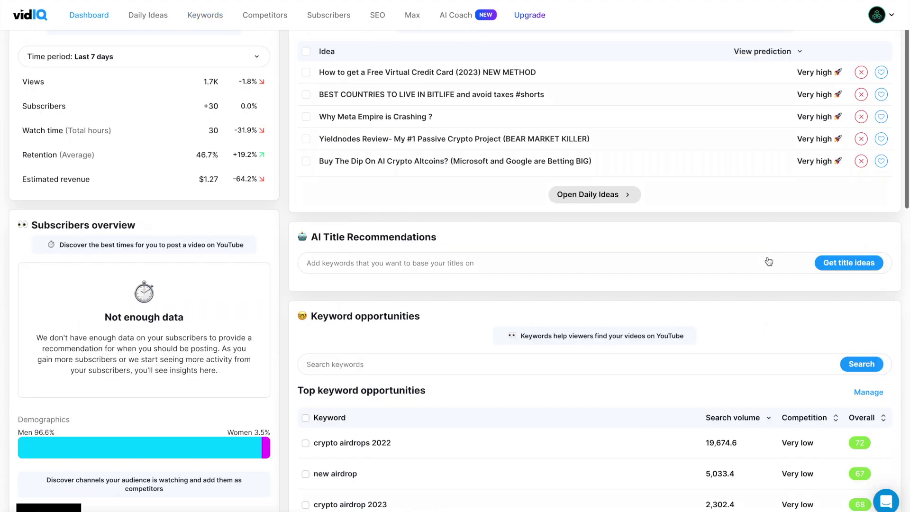
pyautogui.scroll(-3, 768, 261)
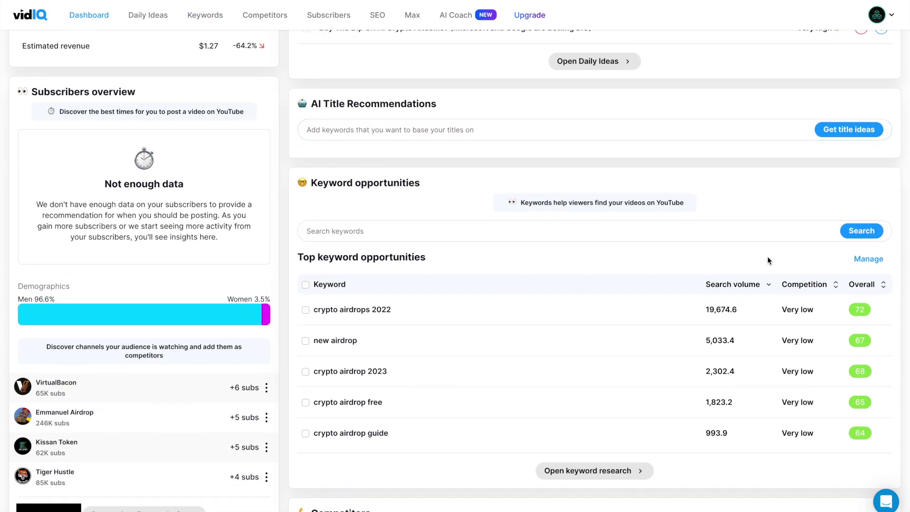
pyautogui.scroll(-1, 499, 219)
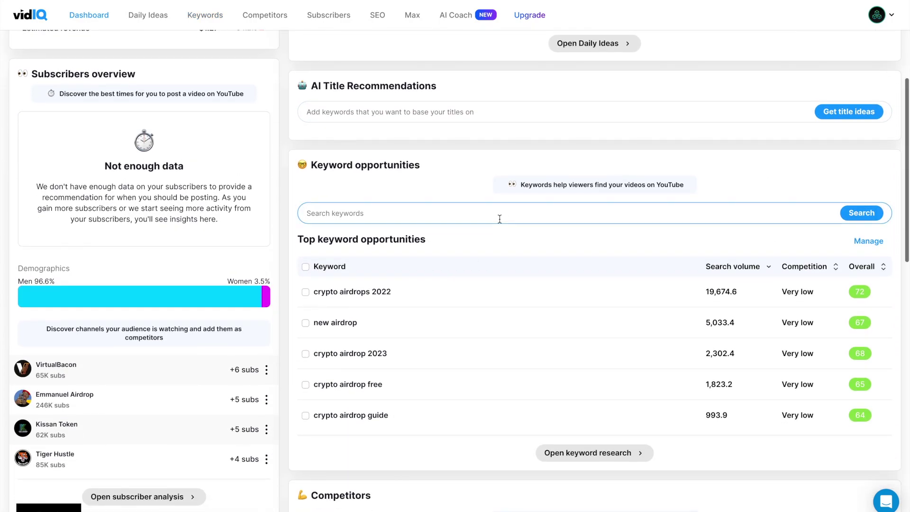
pyautogui.scroll(2, 499, 218)
pyautogui.tripleClick(499, 217)
pyautogui.scroll(1, 499, 218)
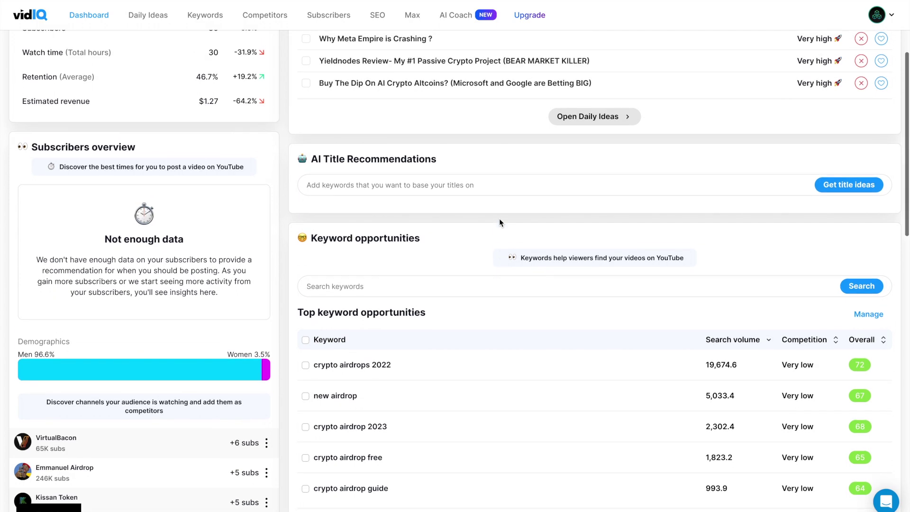
pyautogui.scroll(3, 645, 315)
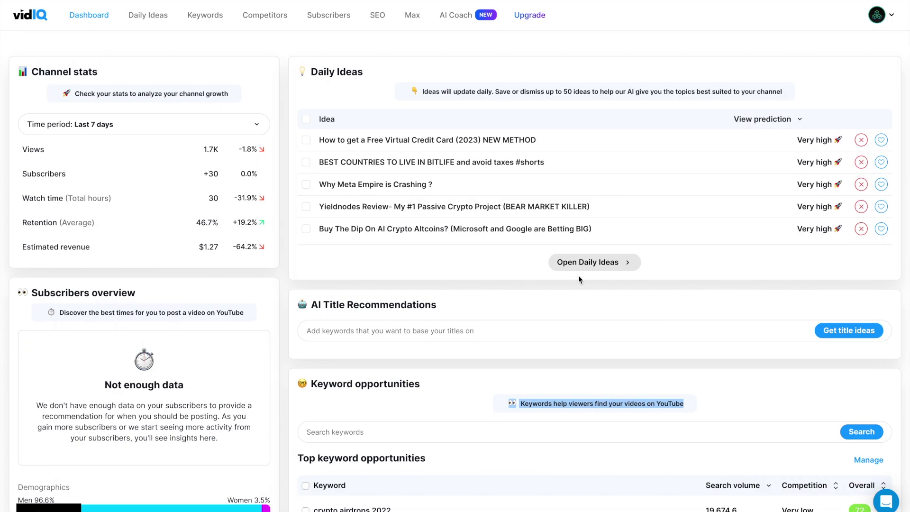
pyautogui.scroll(-4, 578, 275)
pyautogui.scroll(4, 578, 279)
pyautogui.scroll(-2, 563, 290)
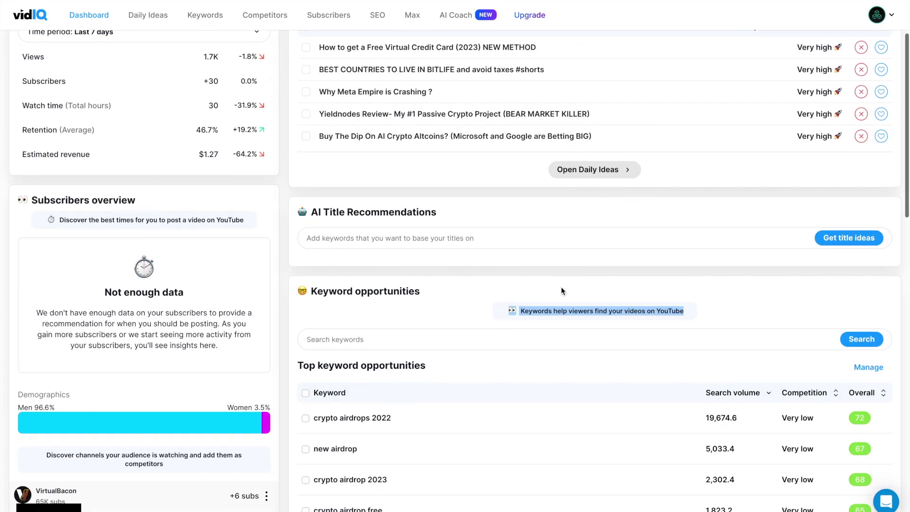
pyautogui.moveTo(322, 202); pyautogui.dragTo(448, 204)
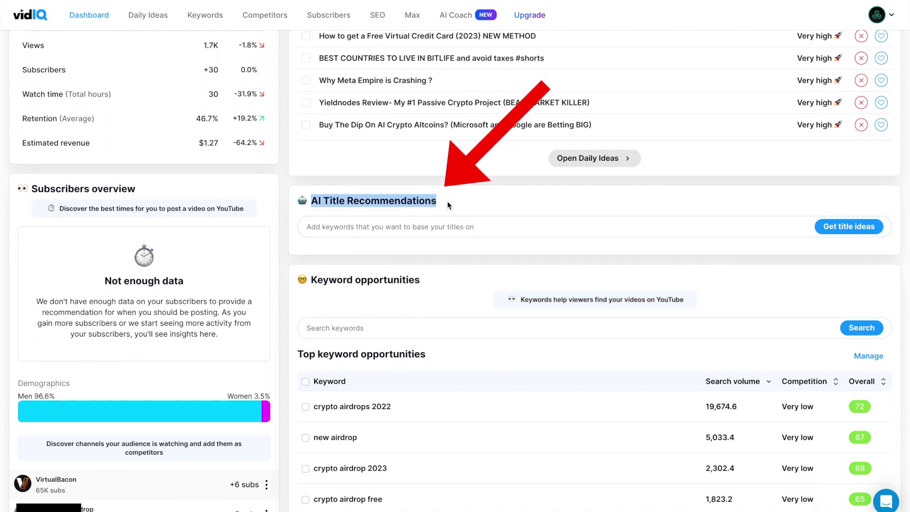
# Get AI title ideas for the keywords 'crypto airdrop guide'.
pyautogui.click(411, 217)
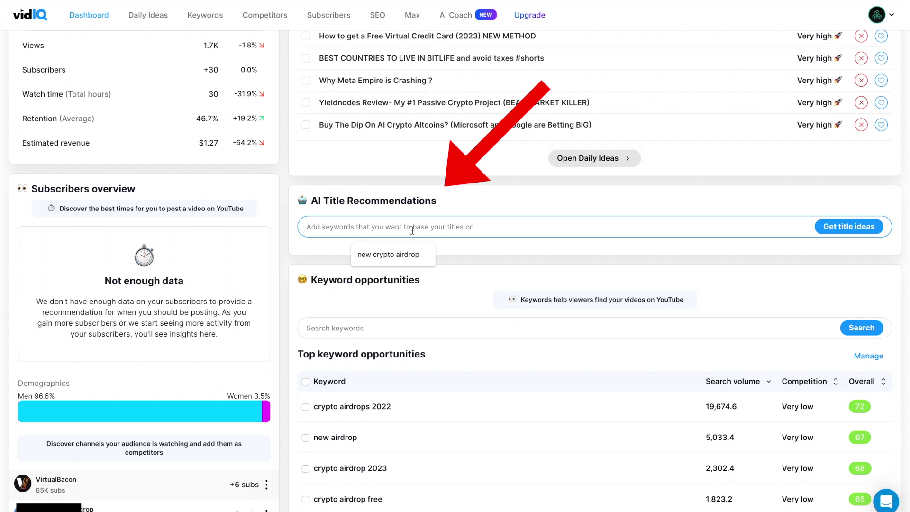
pyautogui.write('crypto')
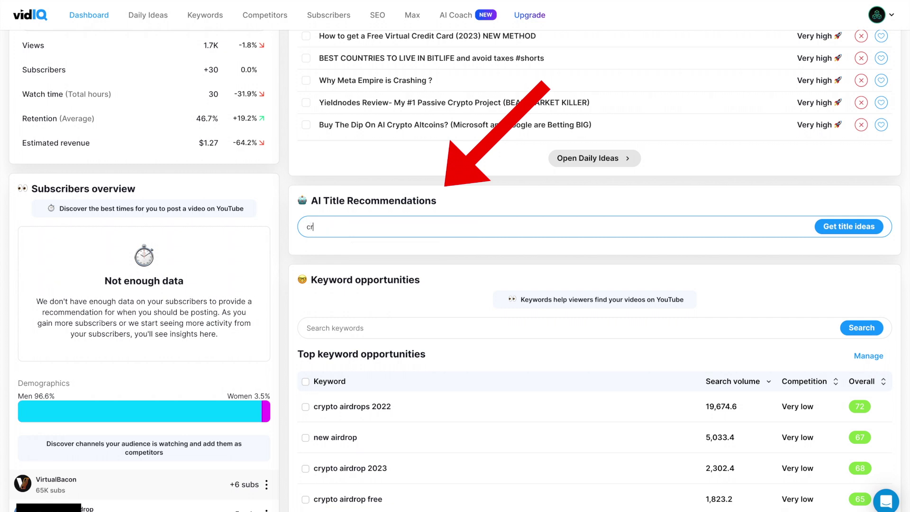
pyautogui.write(' airdrop guide')
pyautogui.click(848, 226)
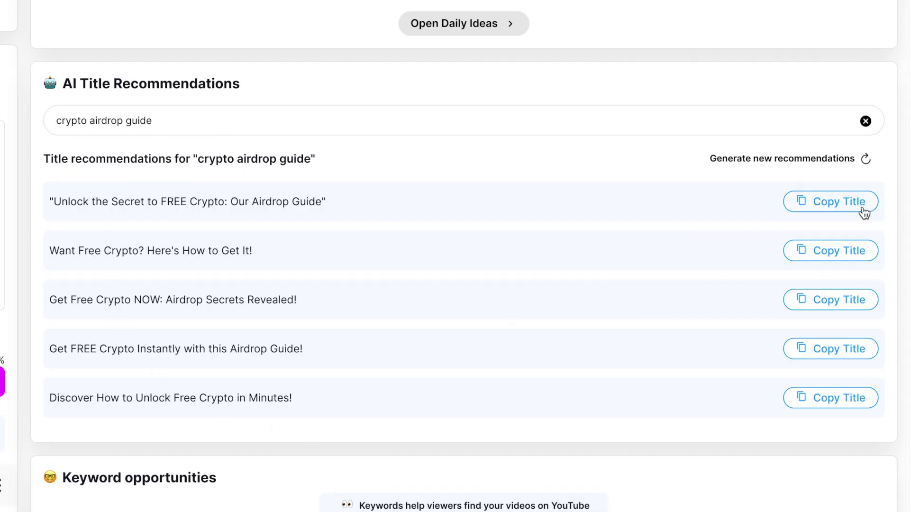
# Regenerate a fresh set of five titles and select the 'crypto airdrop guide' keyword text.
pyautogui.click(864, 161)
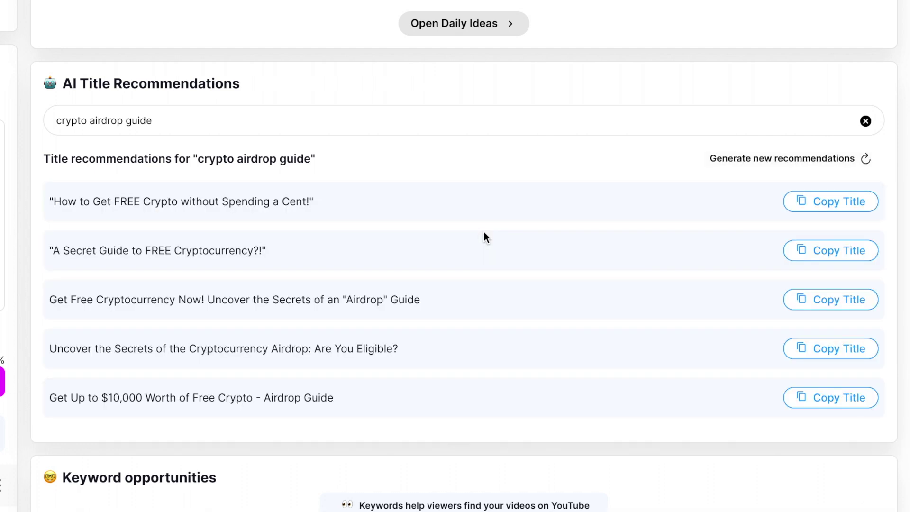
pyautogui.click(355, 175)
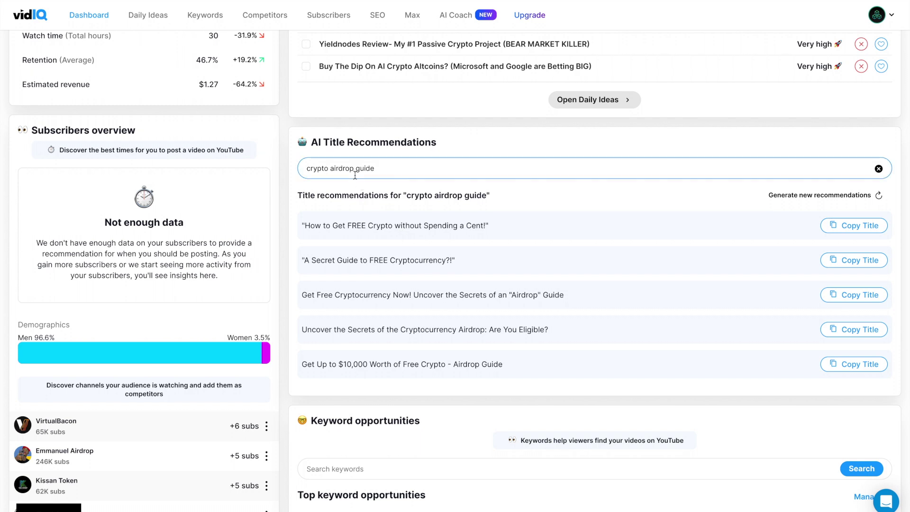
pyautogui.click(414, 342)
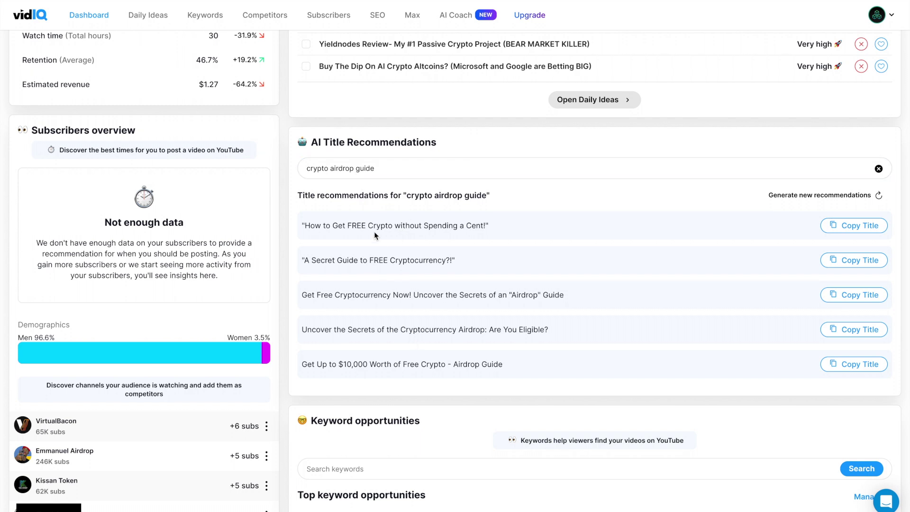
pyautogui.tripleClick(319, 168)
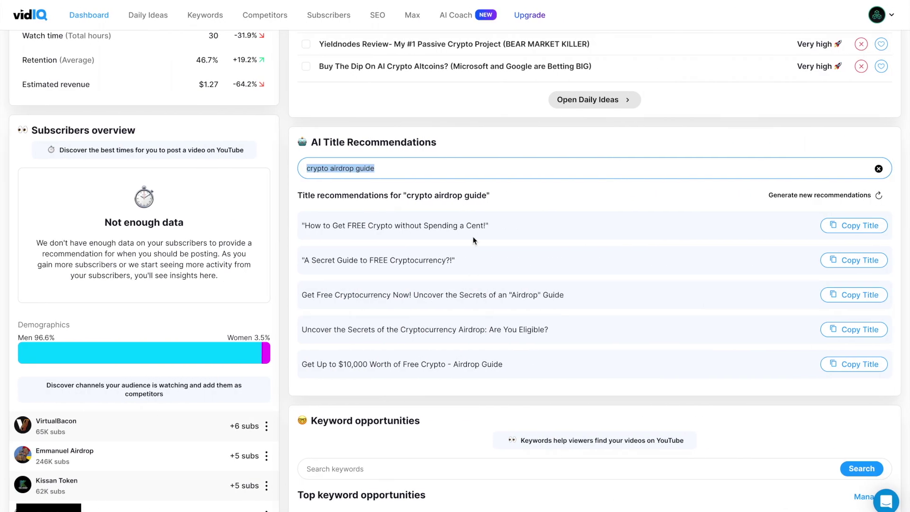
pyautogui.click(442, 150)
pyautogui.moveTo(305, 168); pyautogui.dragTo(408, 168)
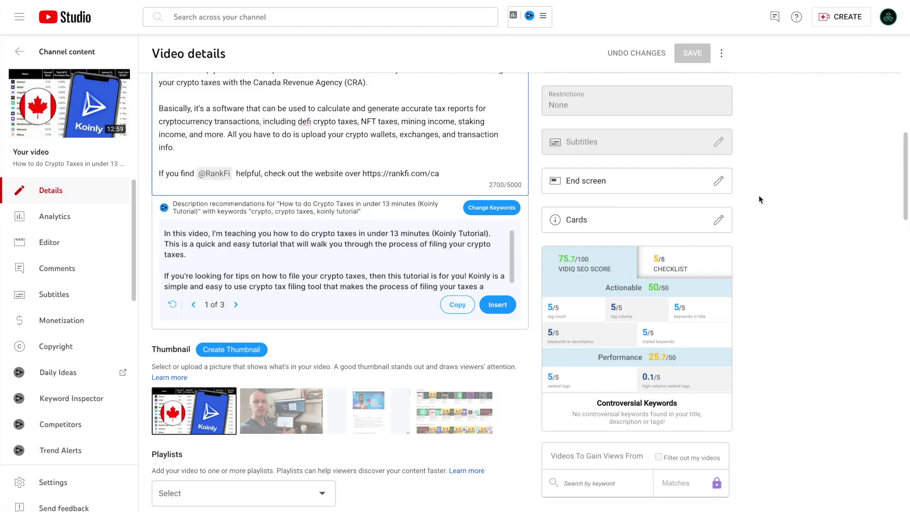
pyautogui.scroll(8, 767, 197)
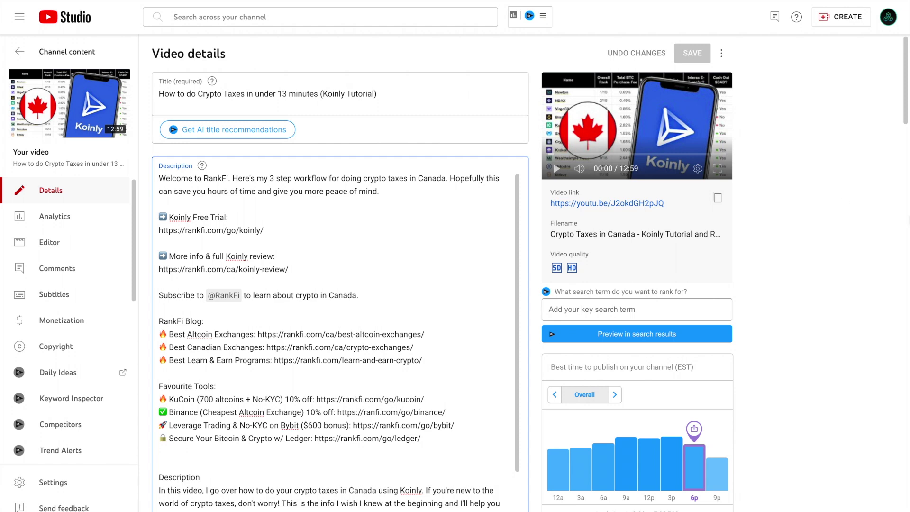
# Show vidIQ's five AI title recommendations for the crypto taxes video, then scroll to the description.
pyautogui.click(214, 130)
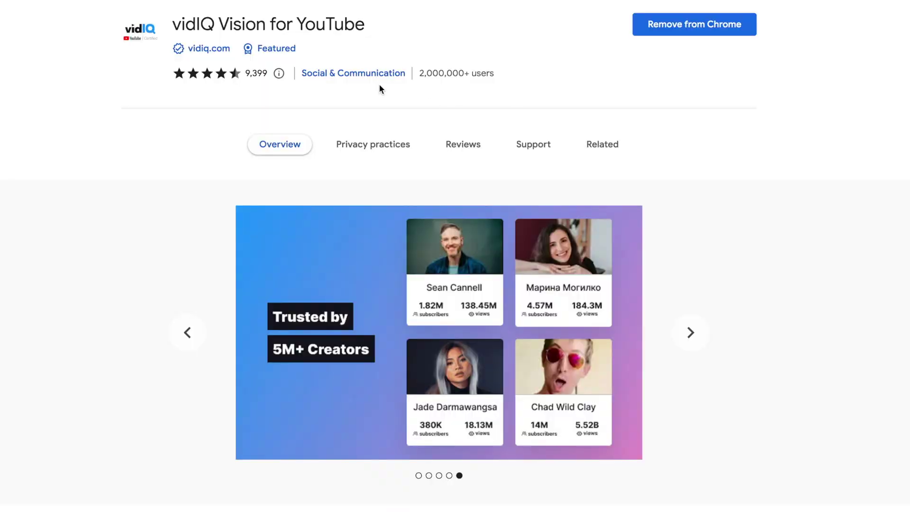
pyautogui.moveTo(420, 73); pyautogui.dragTo(532, 76)
pyautogui.click(514, 76)
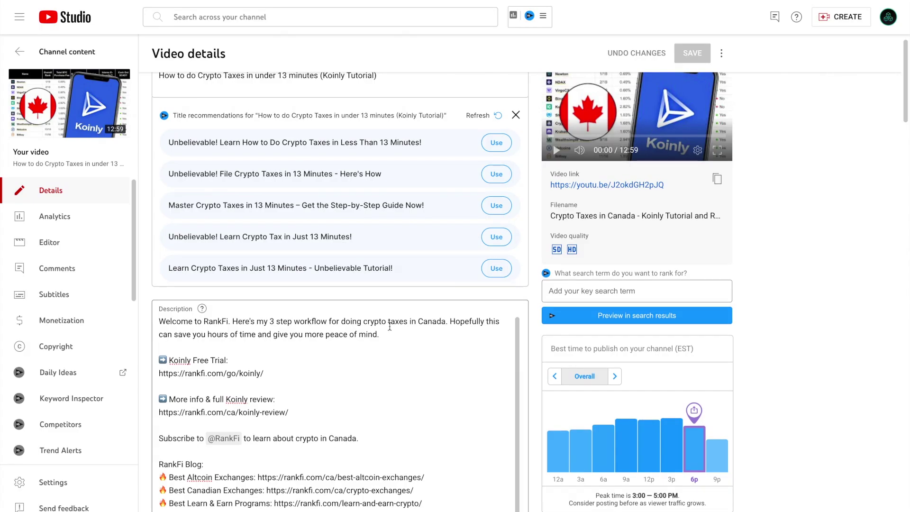
pyautogui.scroll(-10, 470, 342)
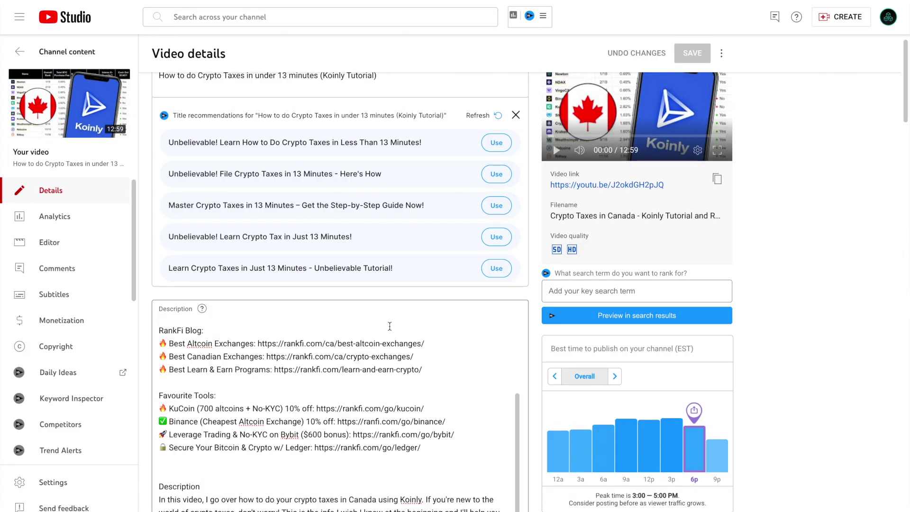
pyautogui.scroll(-12, 654, 294)
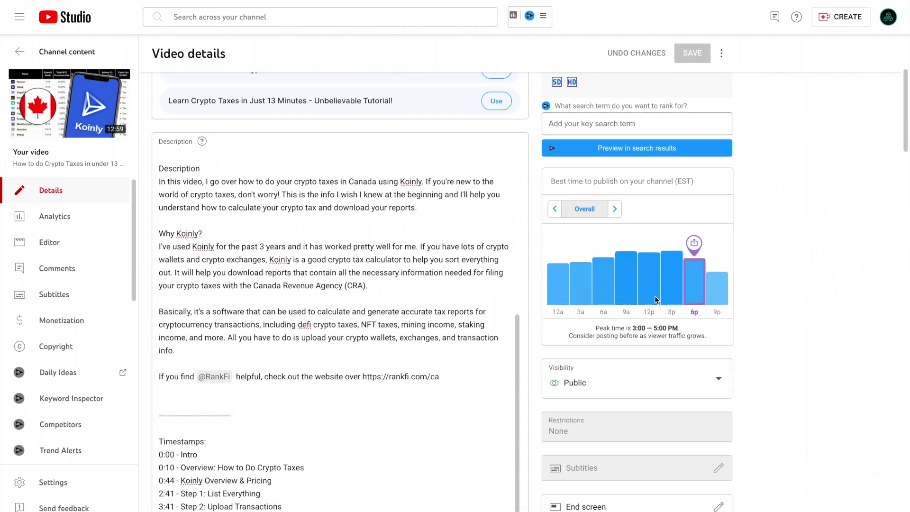
pyautogui.scroll(-2, 663, 286)
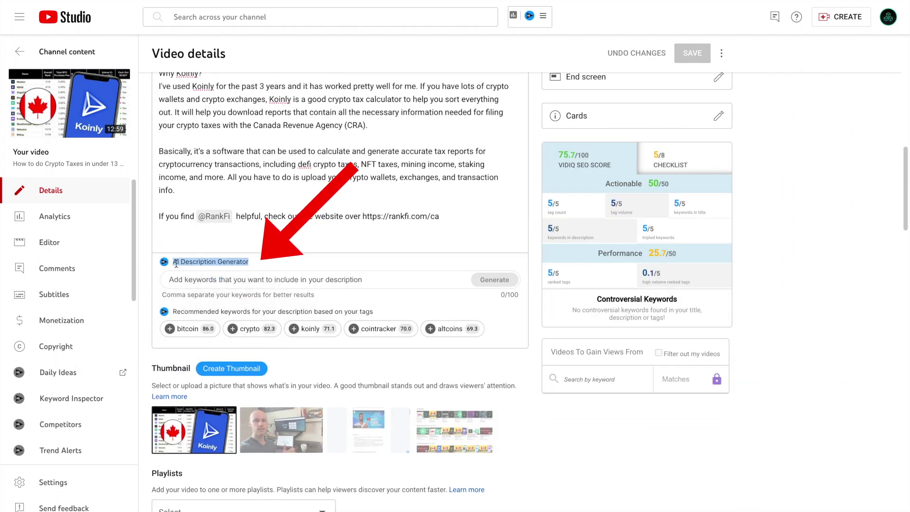
# Enter the keywords 'koinly tutorial, crypto taxes, canada, tax reports' in the AI Description Generator.
pyautogui.click(207, 283)
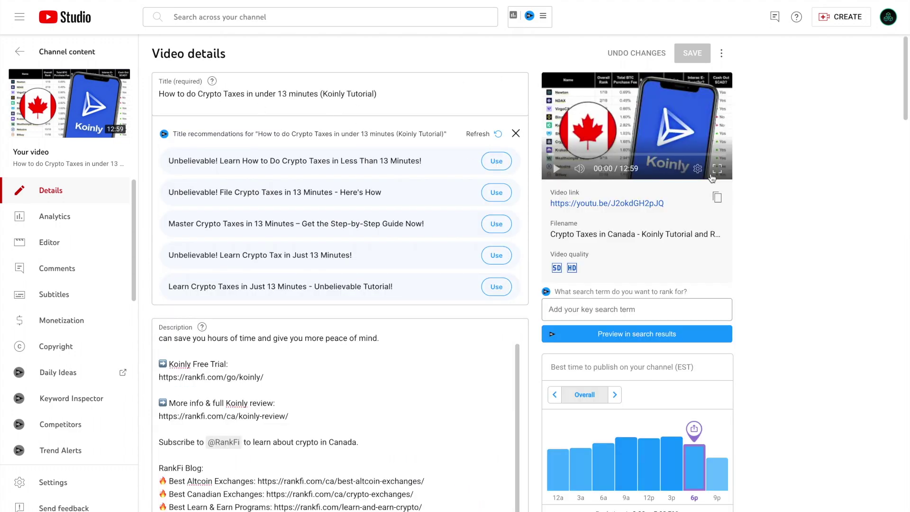
pyautogui.scroll(-5, 833, 288)
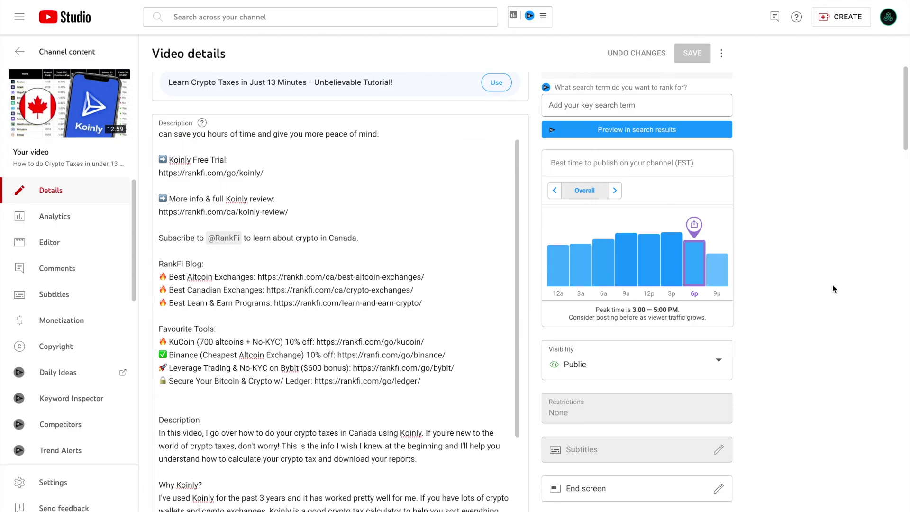
pyautogui.scroll(-9, 832, 289)
pyautogui.write('koin')
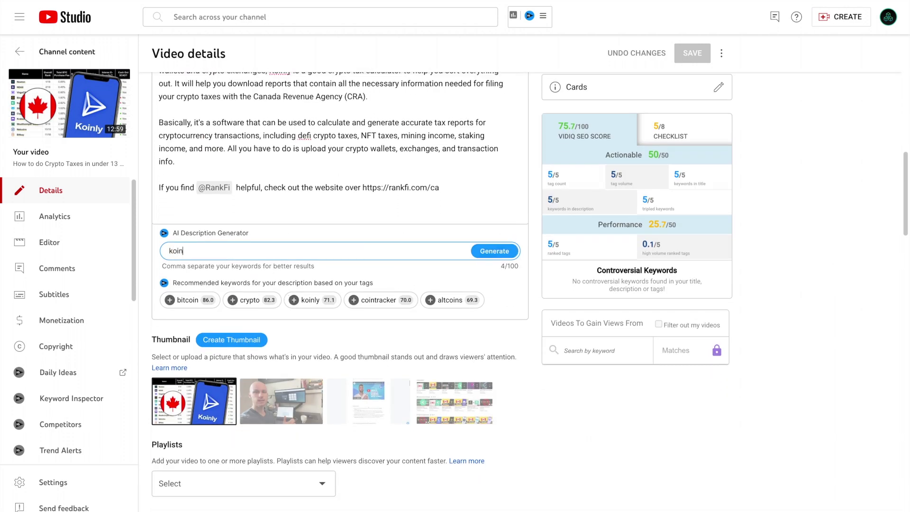
pyautogui.write('ly tutorial, crypto ta')
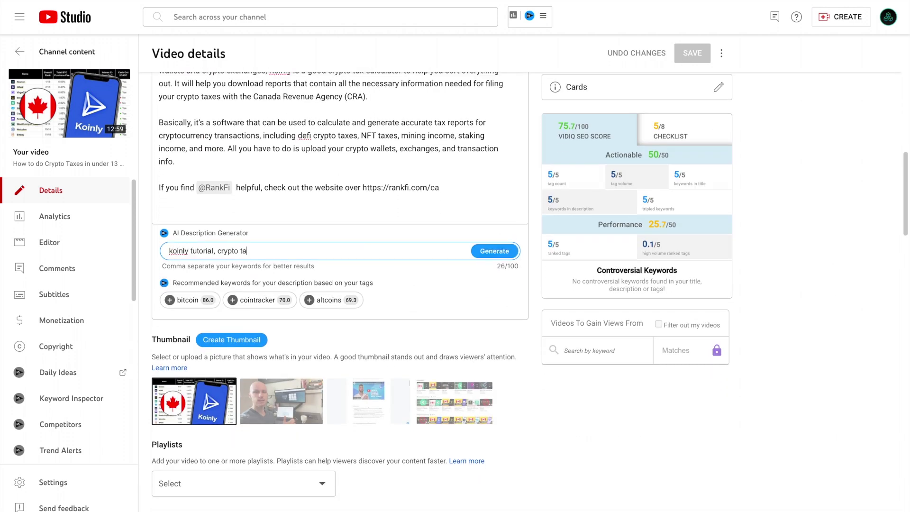
pyautogui.write('xes,')
pyautogui.scroll(2, 325, 280)
pyautogui.write('canada')
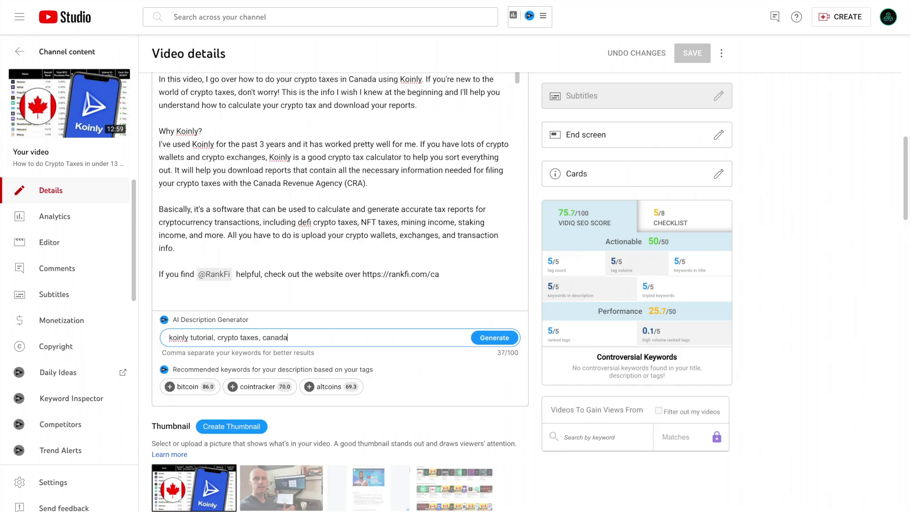
pyautogui.scroll(4, 473, 332)
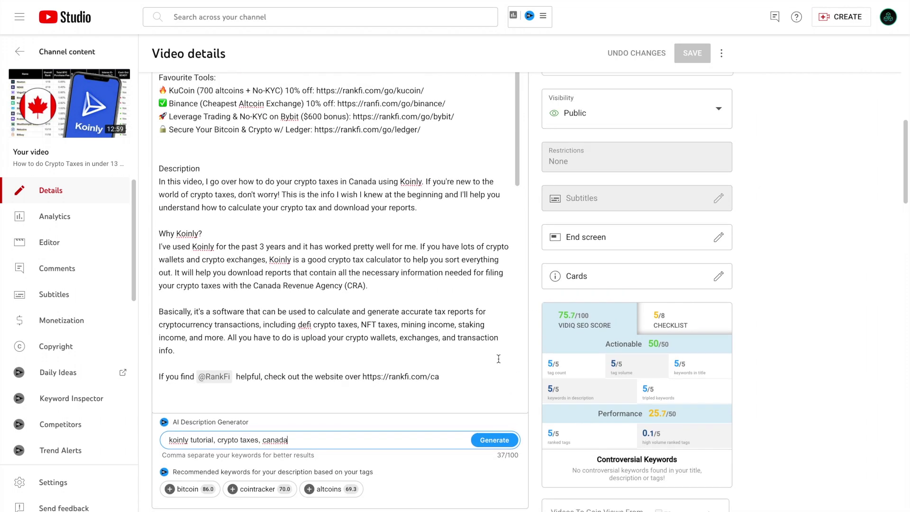
pyautogui.scroll(-5, 458, 311)
pyautogui.write(', tax reports,')
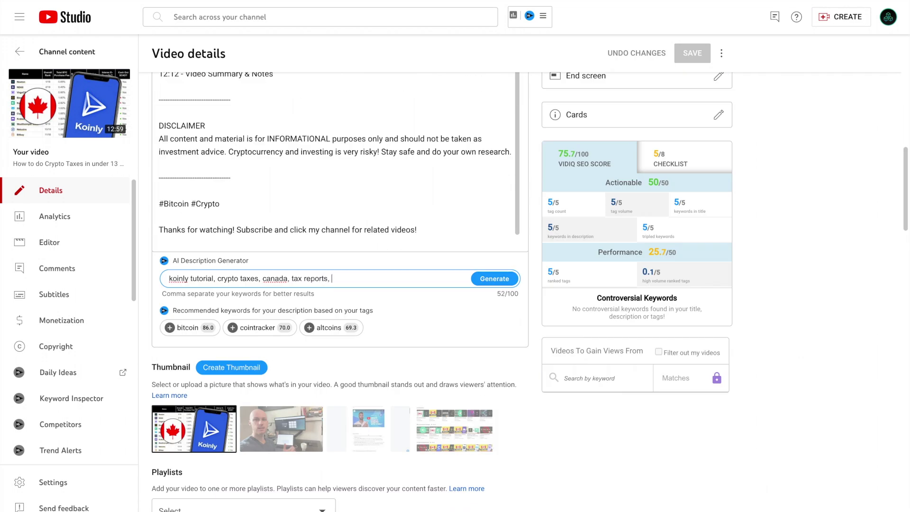
pyautogui.scroll(8, 301, 205)
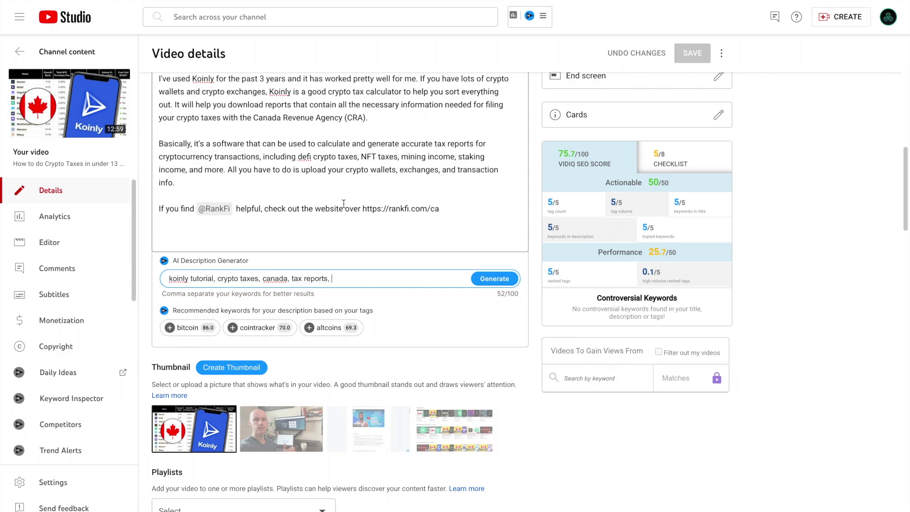
# Generate the three description suggestions and select the recommendation header to reuse as a prompt.
pyautogui.click(484, 278)
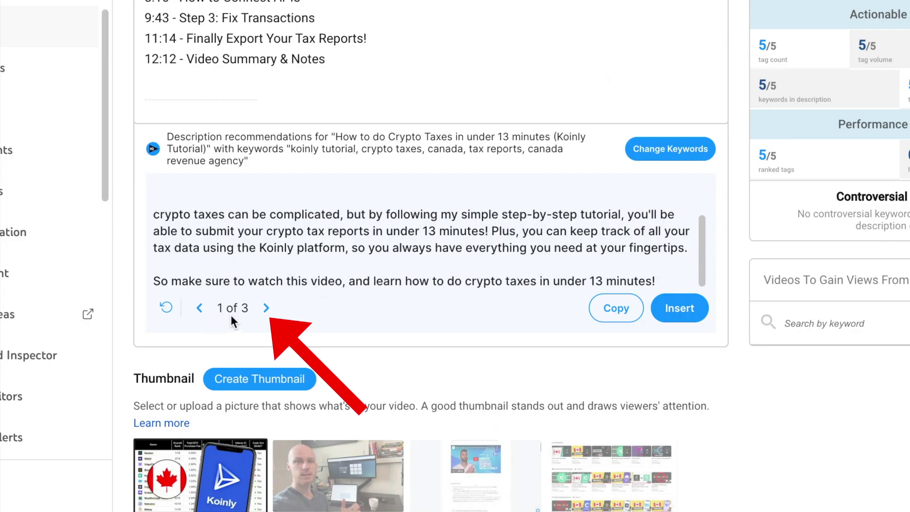
pyautogui.scroll(2, 376, 229)
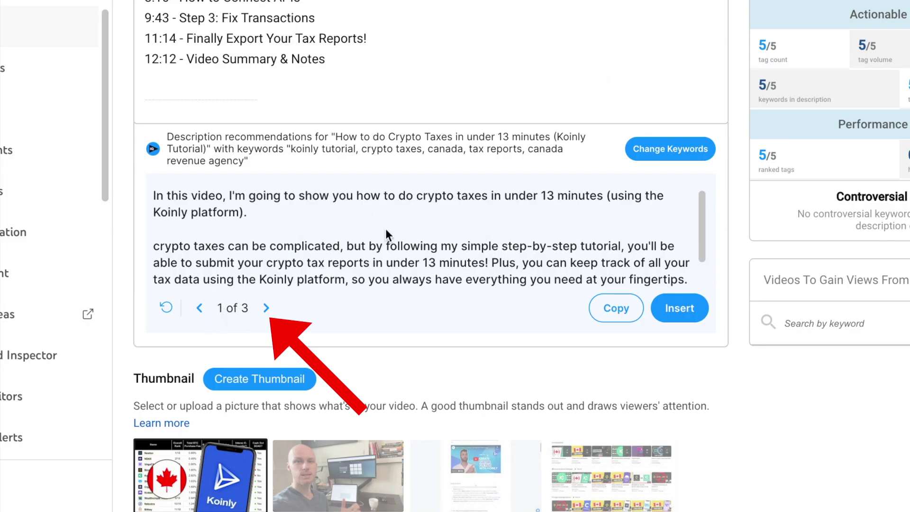
pyautogui.scroll(-2, 338, 342)
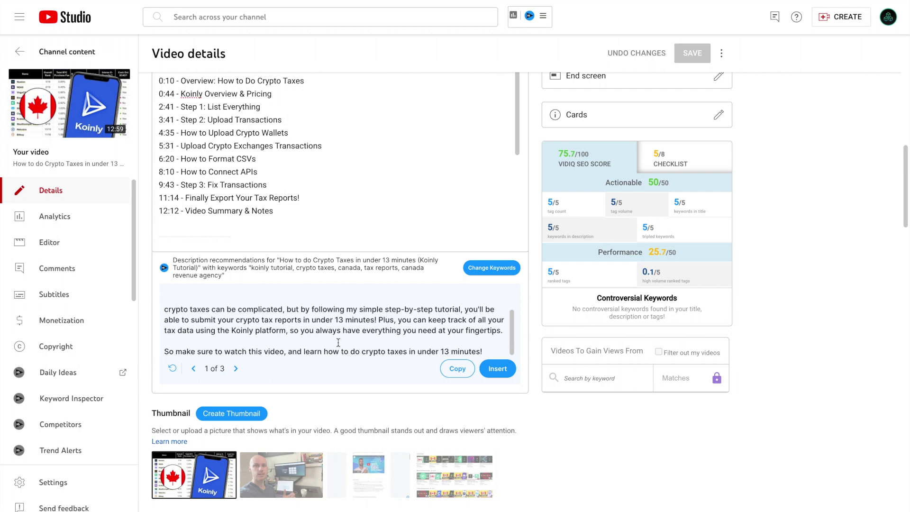
pyautogui.scroll(2, 338, 342)
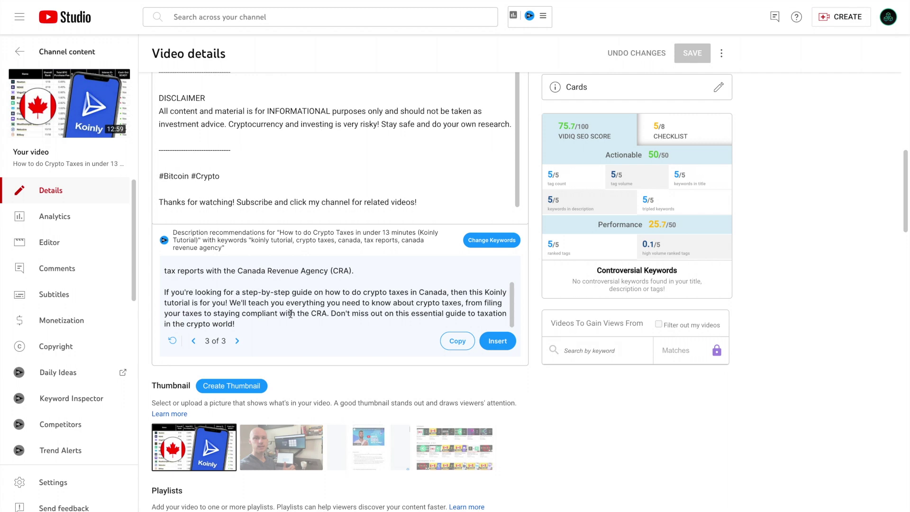
pyautogui.tripleClick(303, 240)
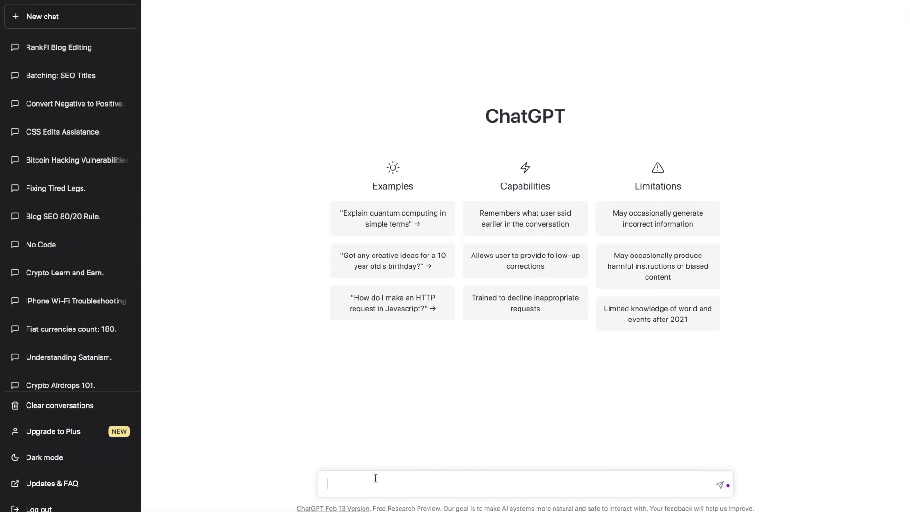
# Send the copied Koinly crypto tax description request to ChatGPT and review its answer.
pyautogui.write('Write a youtube Description for "How to do Crypto Taxes in under 13 minutes (Koinly Tutorial)" with keywords "koinly tutorial, crypto taxes, canada, tax reports, canada revenue agency"')
pyautogui.press('Return')
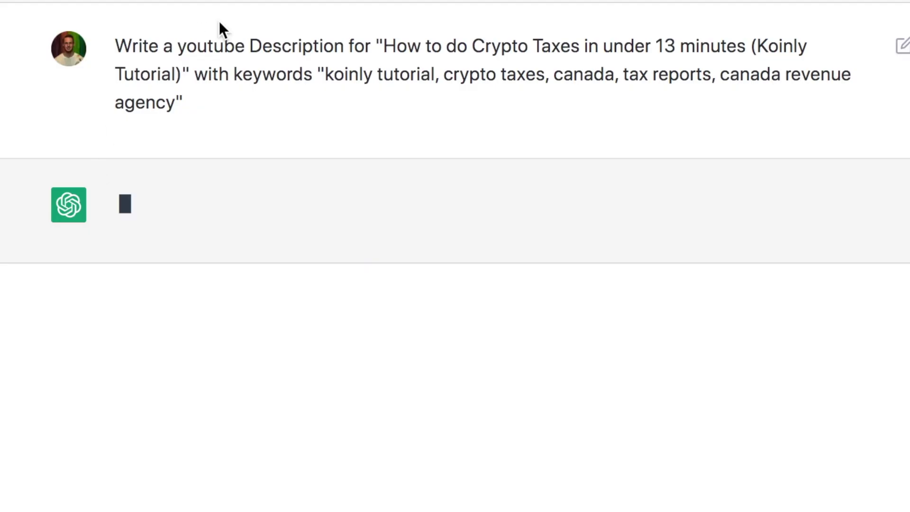
pyautogui.click(371, 21)
pyautogui.moveTo(126, 52); pyautogui.dragTo(348, 103)
pyautogui.click(348, 103)
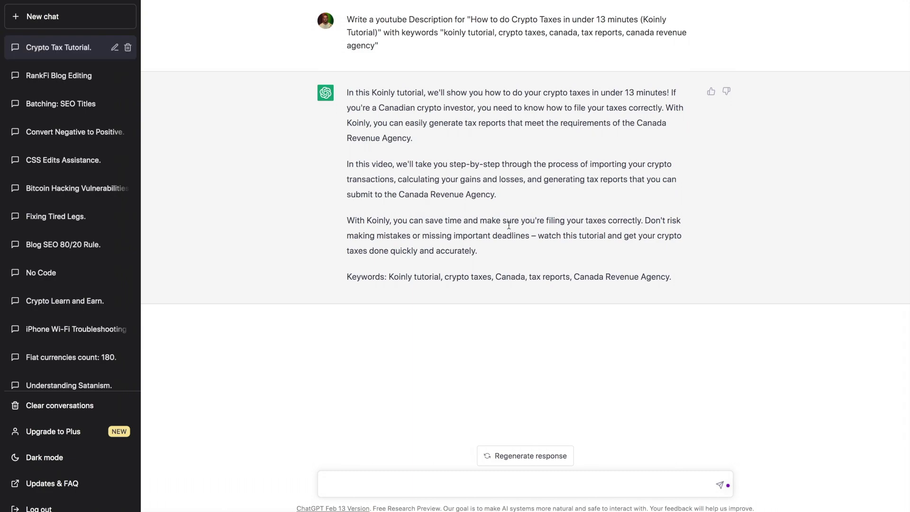
pyautogui.click(406, 485)
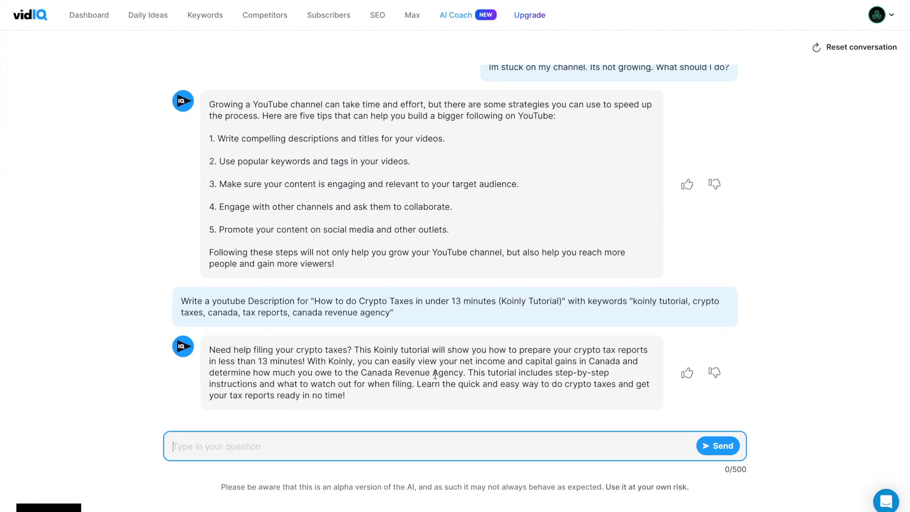
# Ask the AI Coach 'Can you make it longer and add H2s'.
pyautogui.write('Can you make it longer and add H2s')
pyautogui.press('Return')
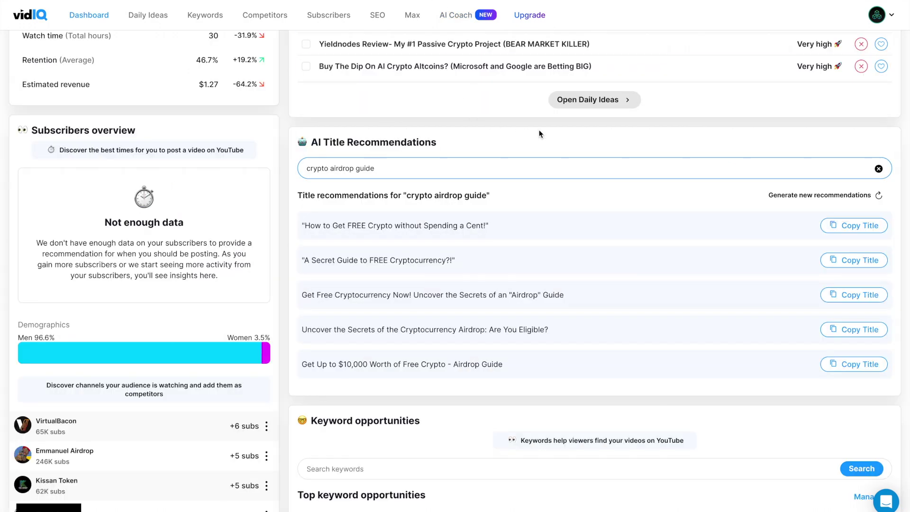
# Browse the Daily Ideas page and the account menu, then go back to the dashboard.
pyautogui.scroll(3, 539, 134)
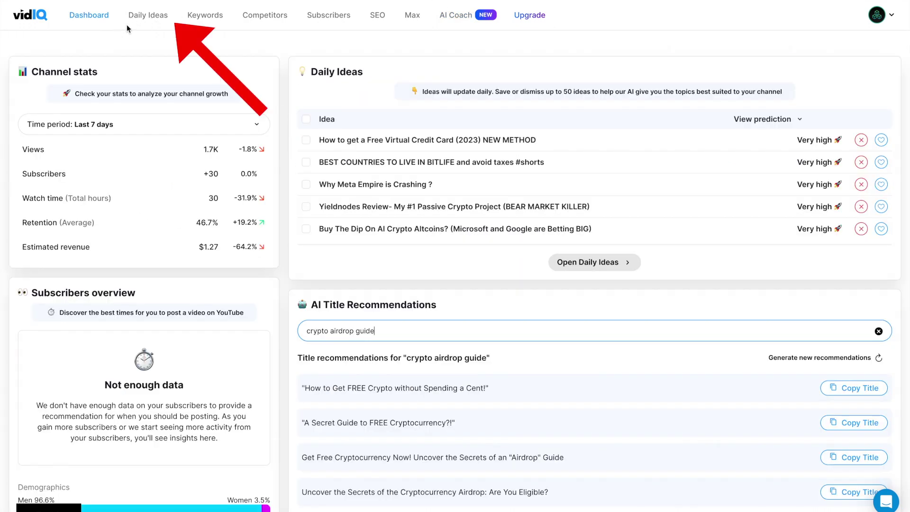
pyautogui.click(152, 17)
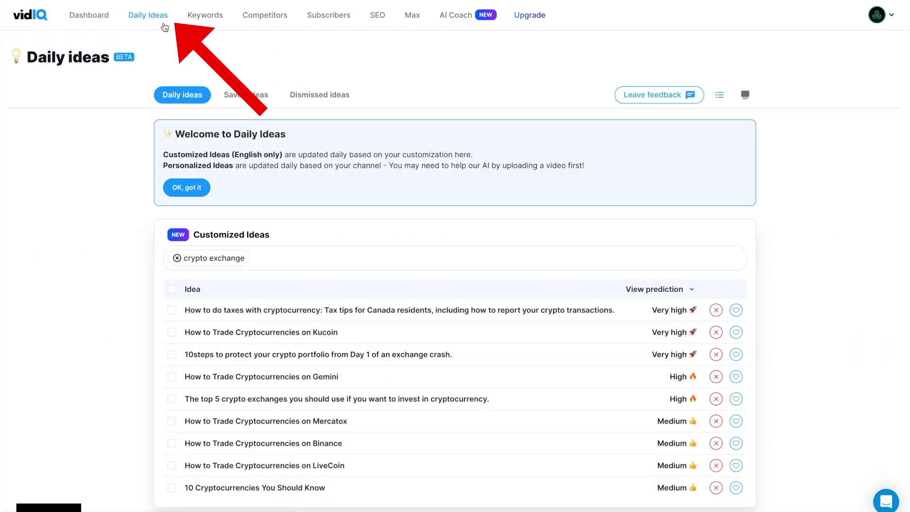
pyautogui.scroll(-1, 121, 262)
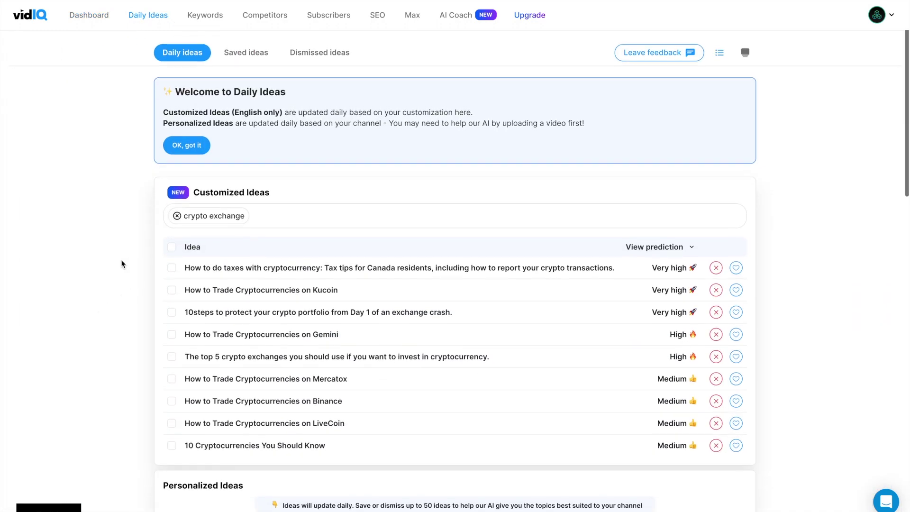
pyautogui.scroll(1, 122, 262)
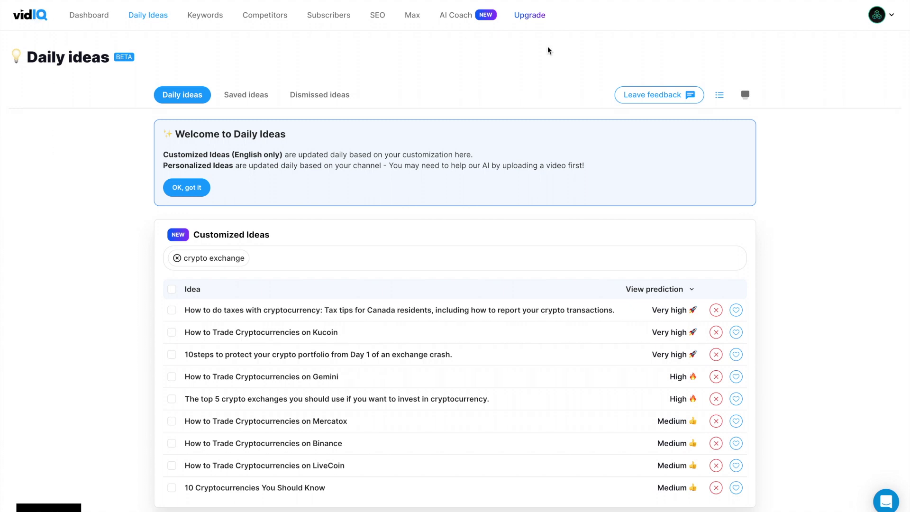
pyautogui.click(887, 19)
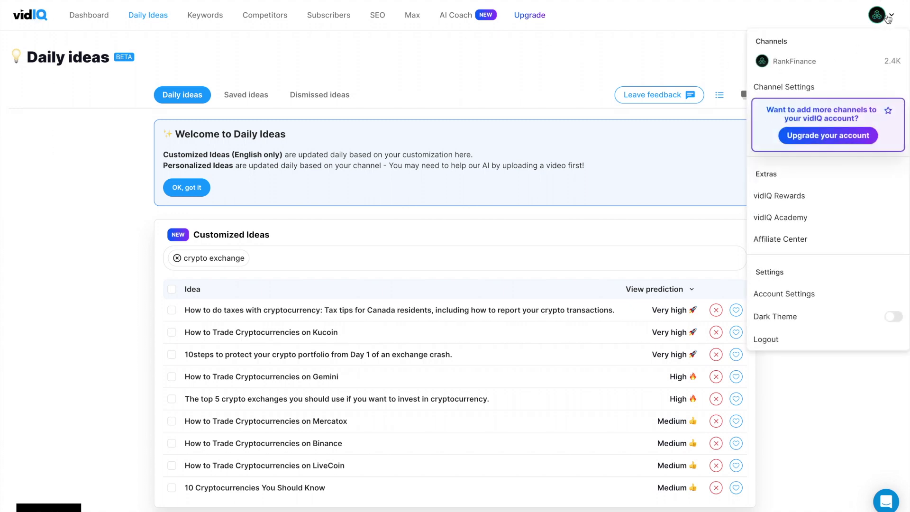
pyautogui.click(91, 15)
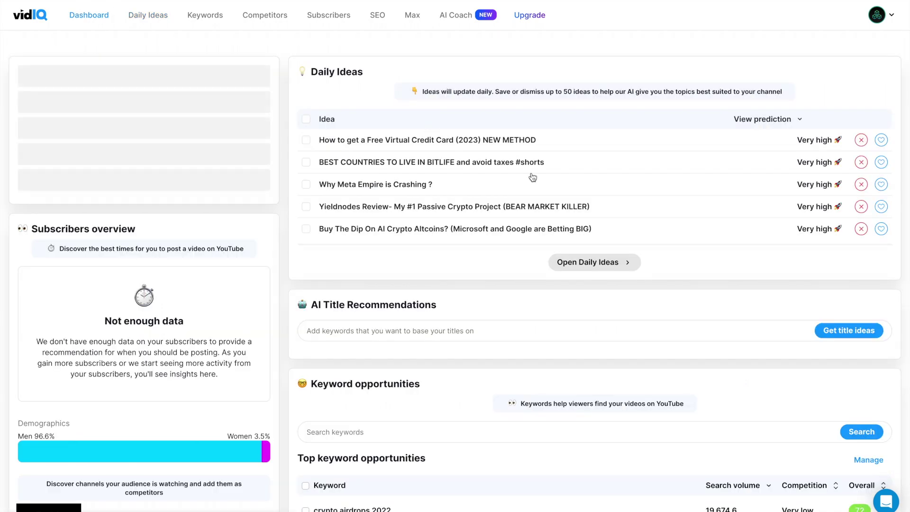
# Replace the 'crypto exchange' keyword with 'crypto wallet' in Customized Ideas and apply it.
pyautogui.moveTo(304, 71); pyautogui.dragTo(363, 71)
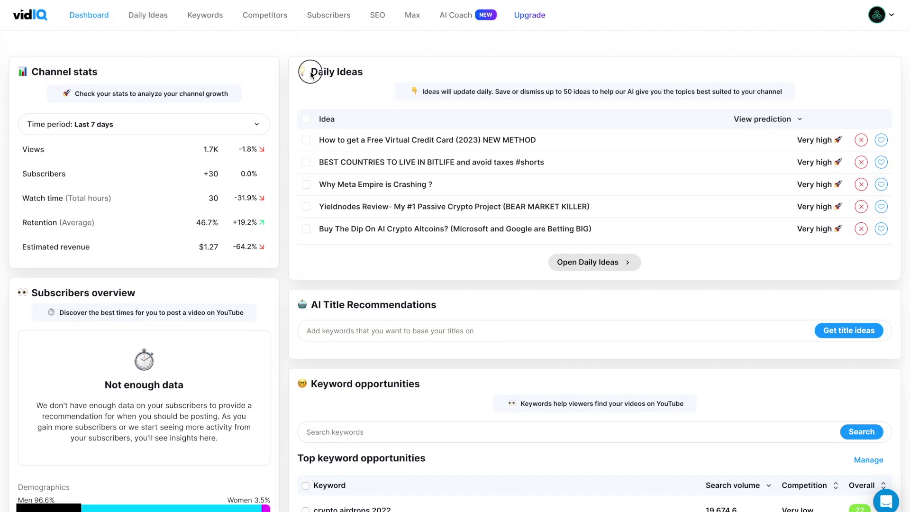
pyautogui.click(362, 71)
pyautogui.click(174, 156)
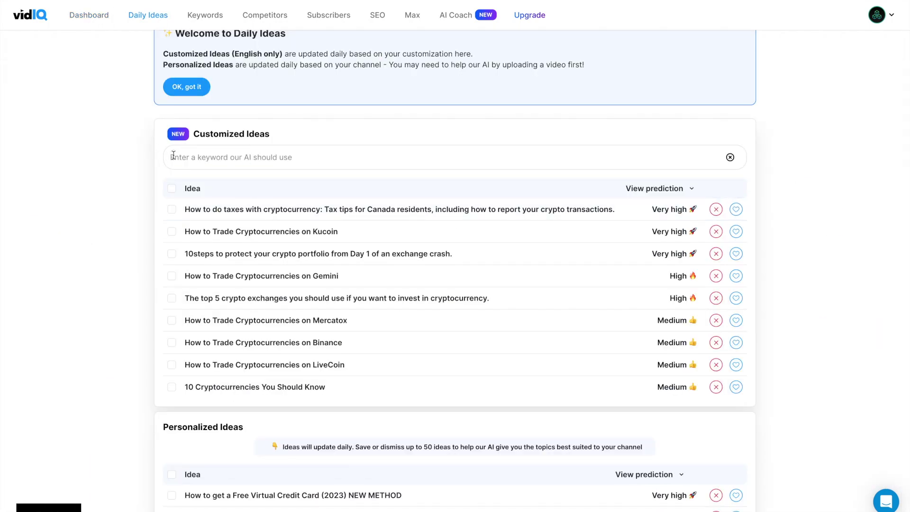
pyautogui.write('crypt')
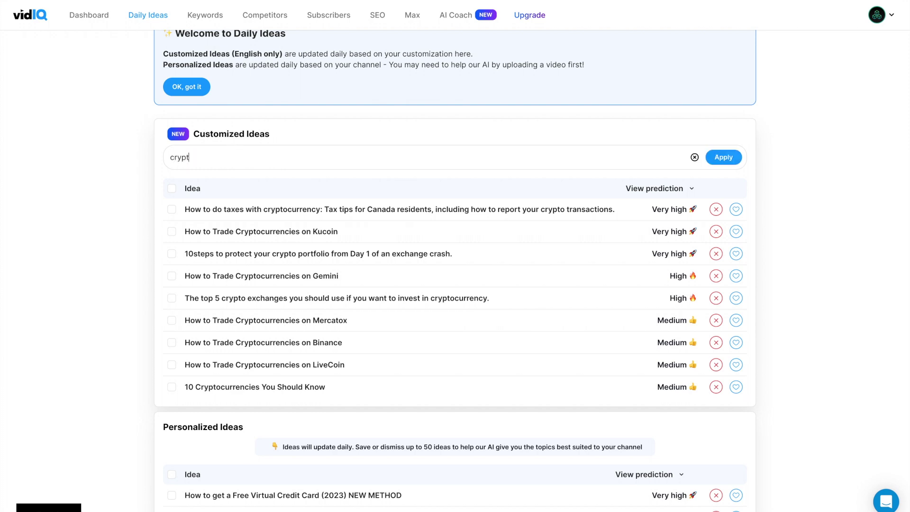
pyautogui.write('o wallet')
pyautogui.click(705, 157)
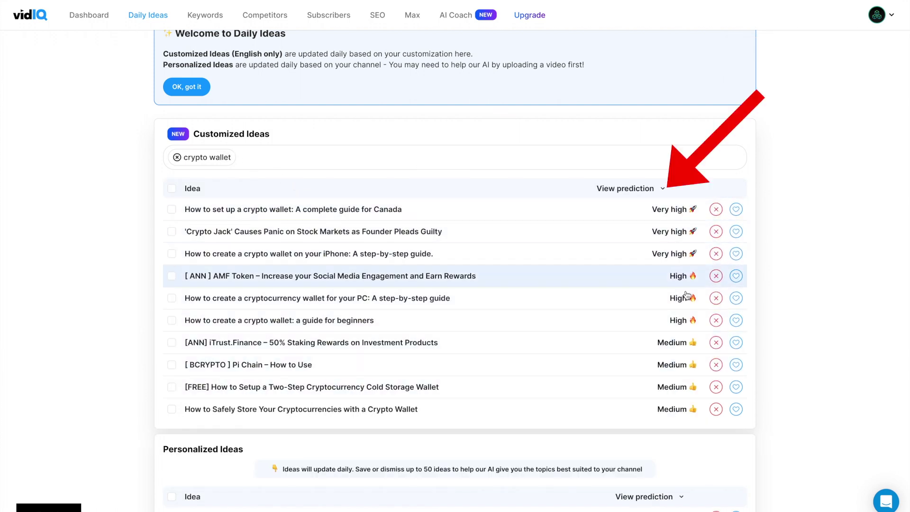
pyautogui.scroll(-8, 434, 345)
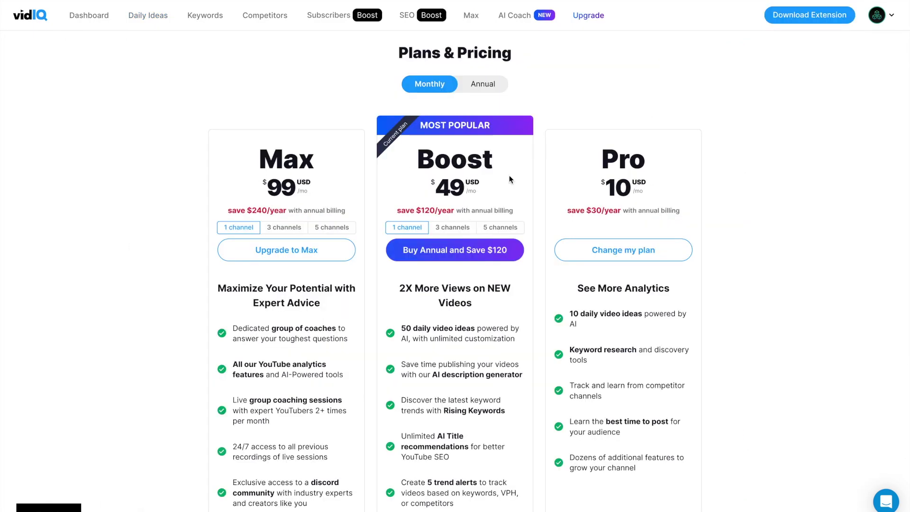
pyautogui.scroll(-1, 466, 214)
pyautogui.moveTo(406, 284); pyautogui.dragTo(471, 292)
pyautogui.moveTo(570, 269); pyautogui.dragTo(585, 282)
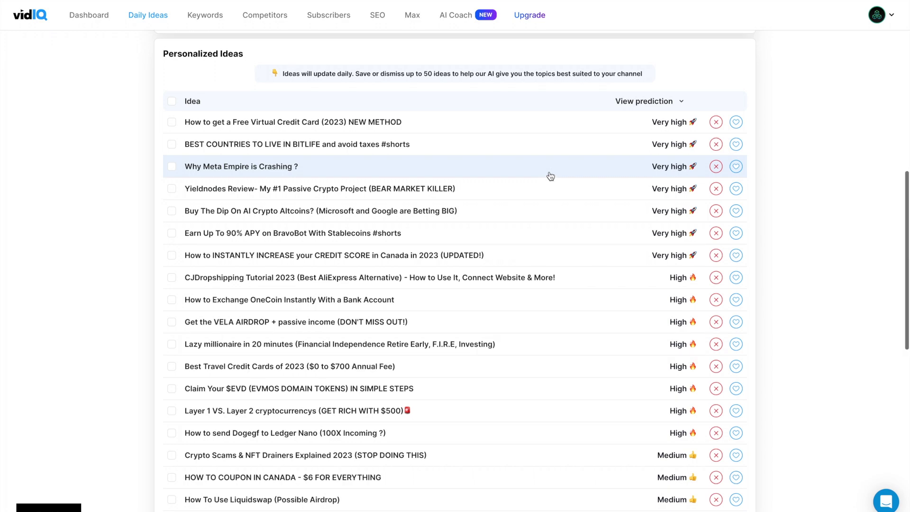
pyautogui.scroll(3, 550, 175)
pyautogui.scroll(-3, 550, 176)
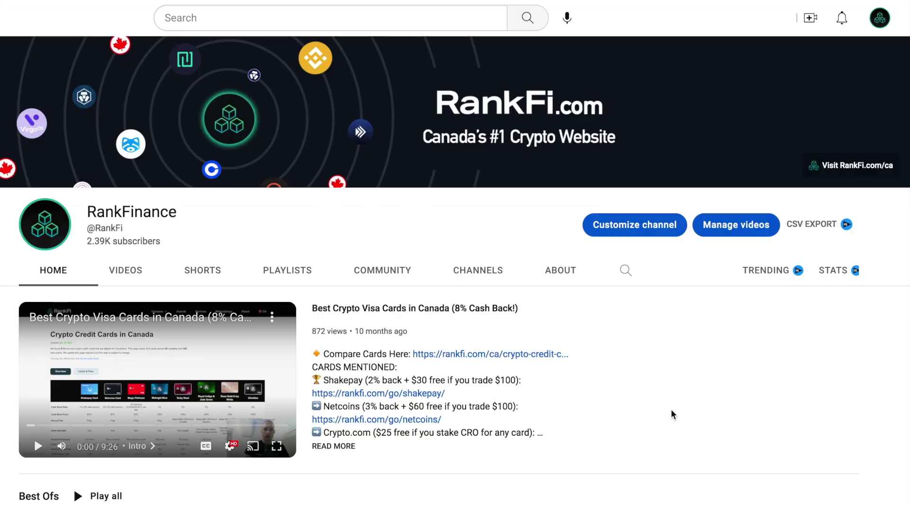
# Scroll through the RankFinance channel's video rows, then return to the vidIQ Daily Ideas tab.
pyautogui.scroll(-12, 670, 409)
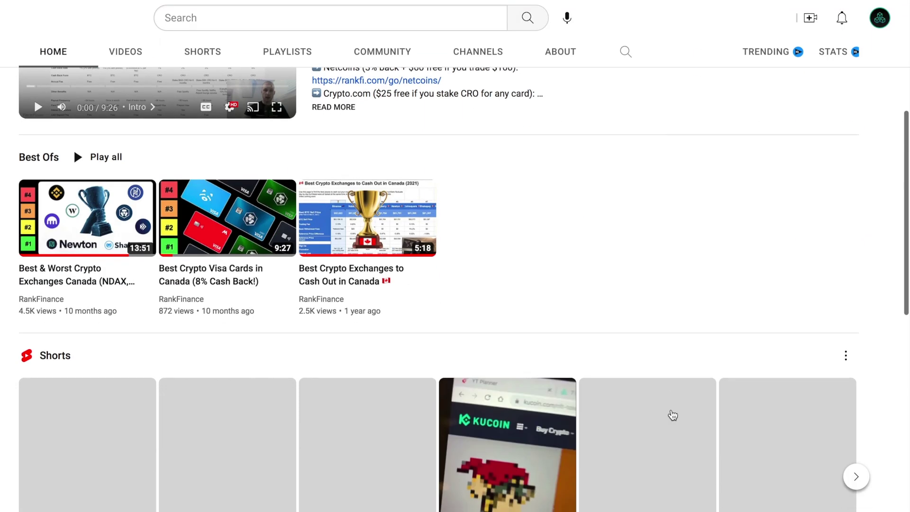
pyautogui.scroll(-10, 672, 414)
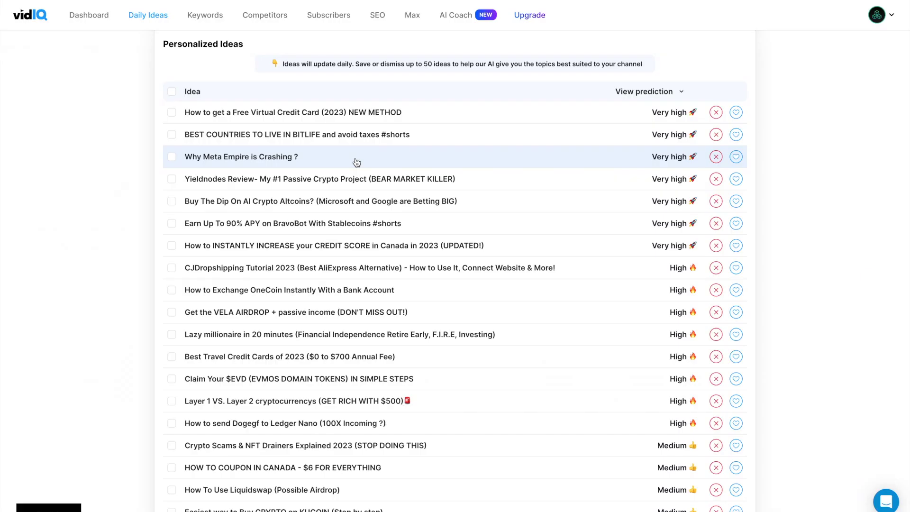
pyautogui.click(265, 1)
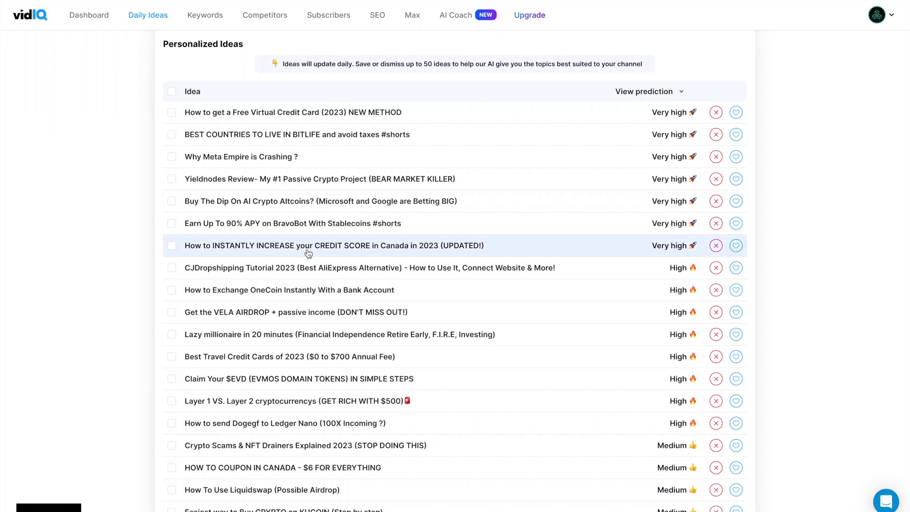
# Save the DeFi borrowing idea and review it in the Saved ideas list.
pyautogui.scroll(-7, 326, 230)
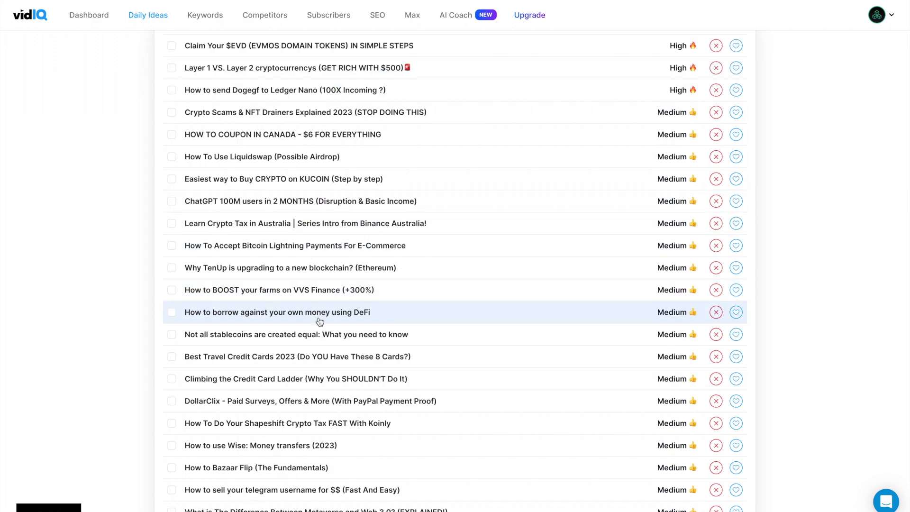
pyautogui.click(735, 311)
pyautogui.click(256, 94)
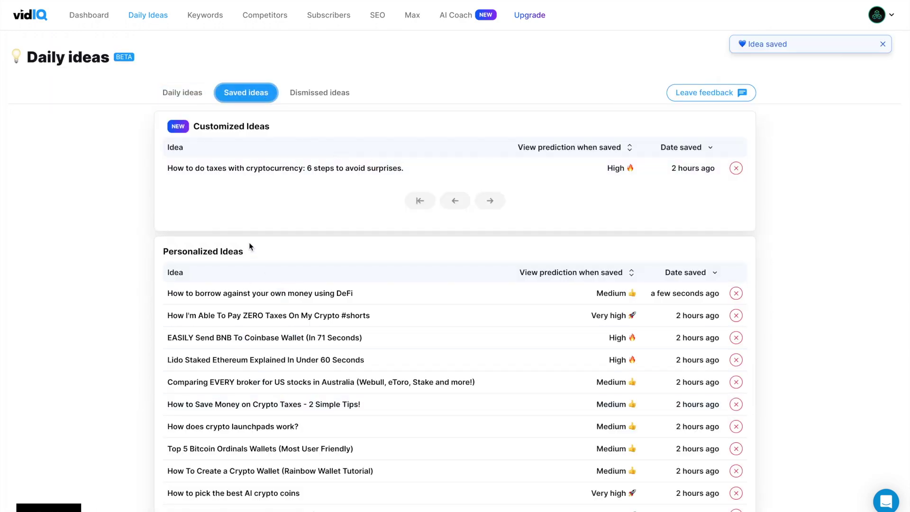
pyautogui.scroll(-2, 260, 204)
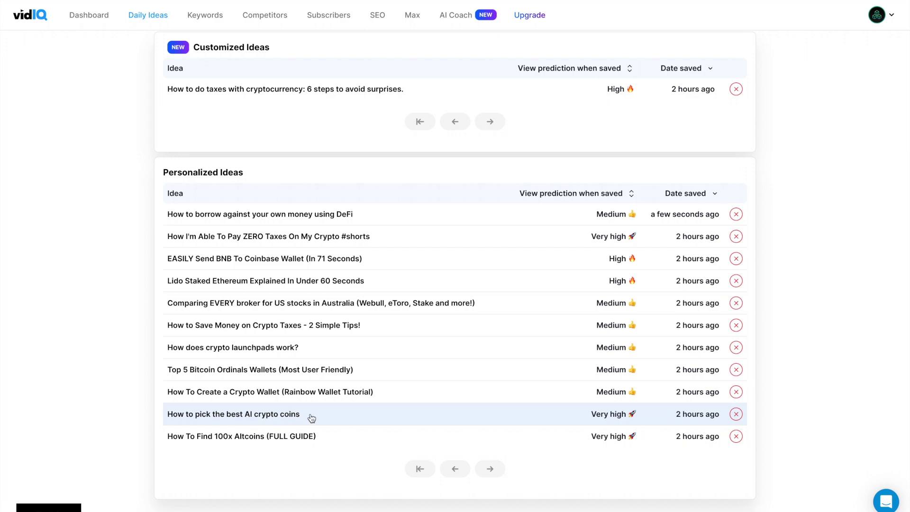
pyautogui.scroll(2, 317, 419)
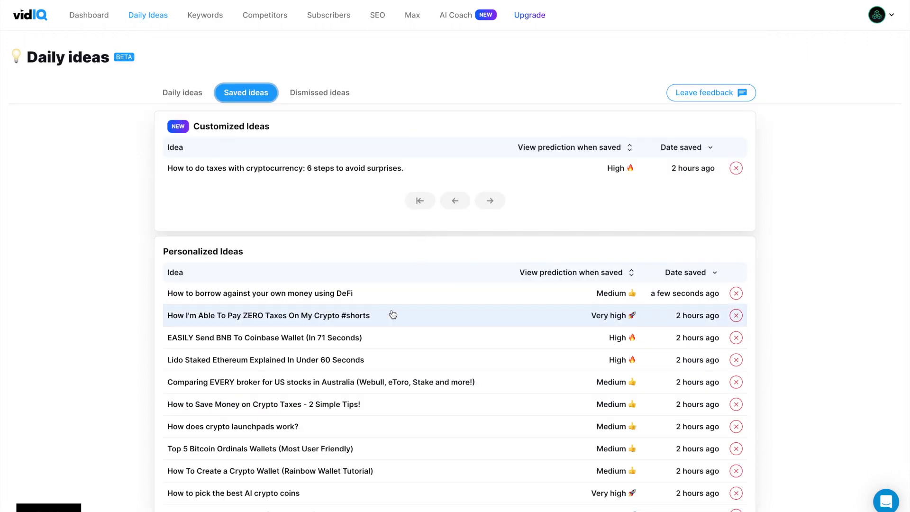
pyautogui.click(183, 93)
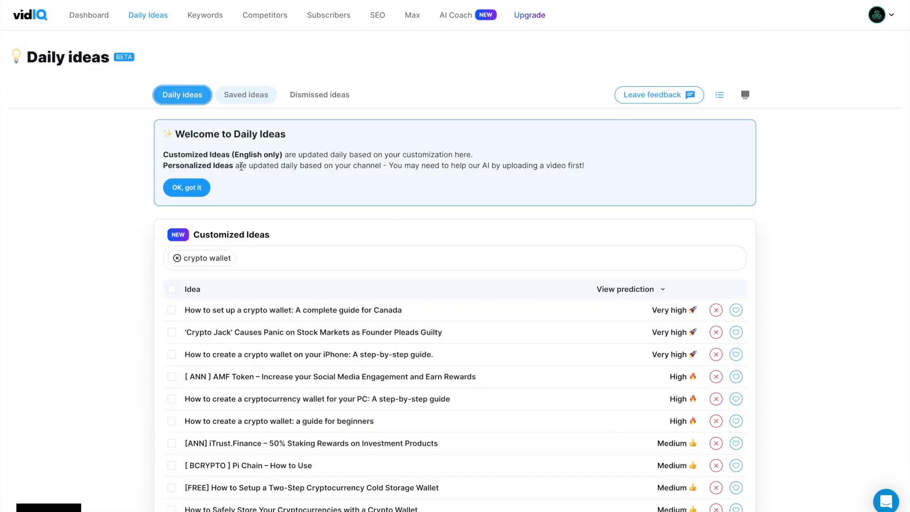
# Dismiss the CJDropshipping tutorial idea from the daily ideas list.
pyautogui.scroll(-4, 592, 310)
pyautogui.scroll(-8, 665, 422)
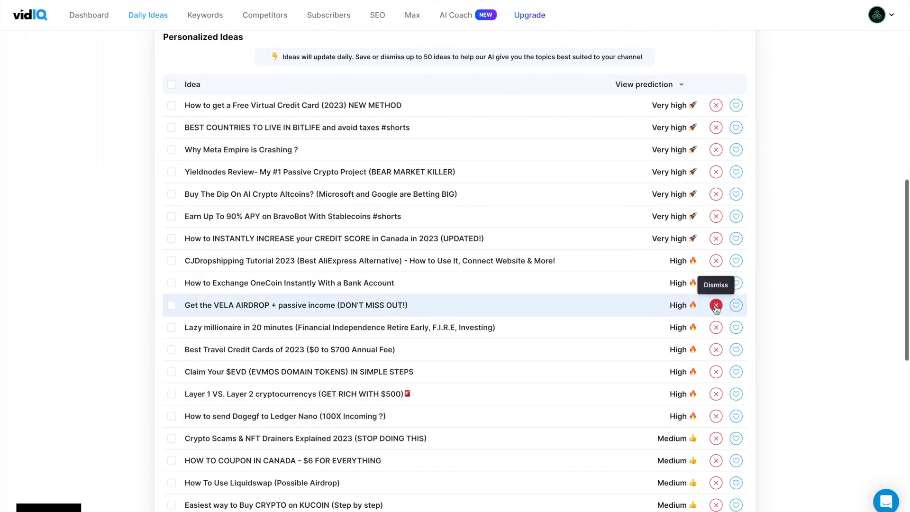
pyautogui.click(716, 261)
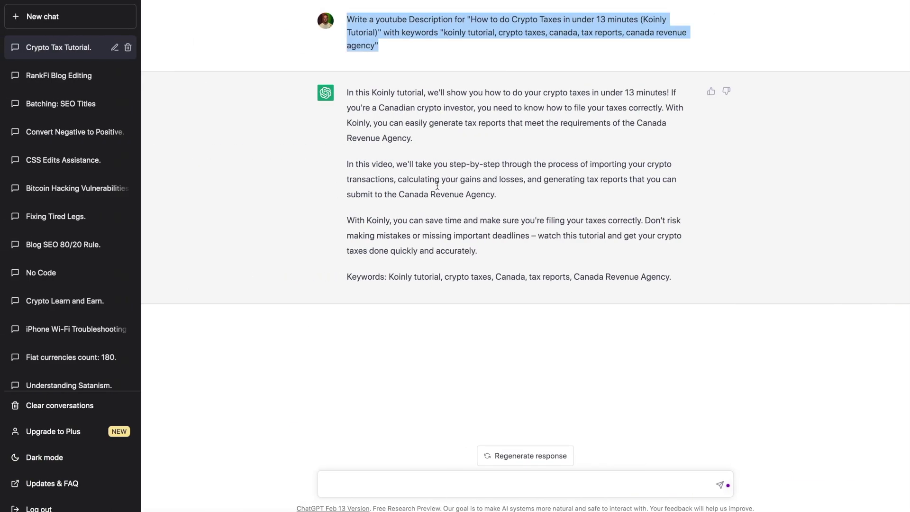
# Ask the AI Coach to 'Give me 5 video ideas about crypto wallets for beginners'.
pyautogui.click(440, 191)
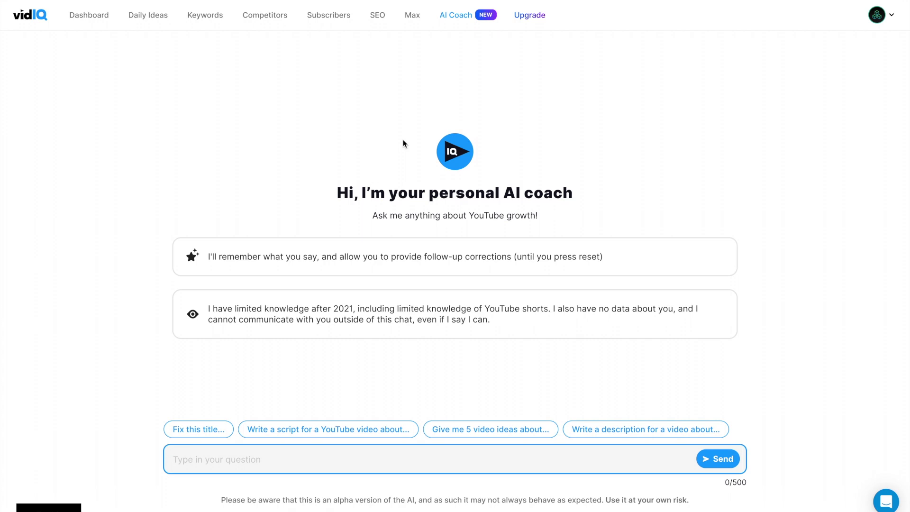
pyautogui.click(241, 459)
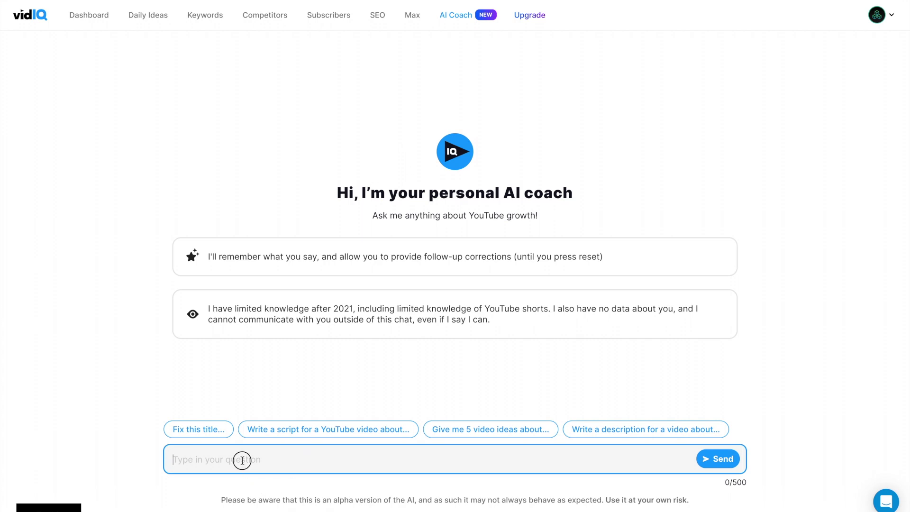
pyautogui.click(355, 432)
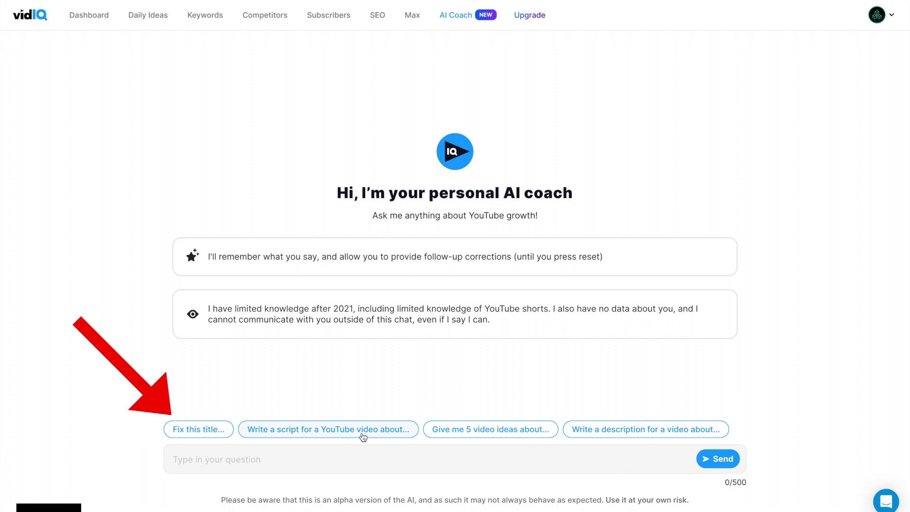
pyautogui.click(493, 432)
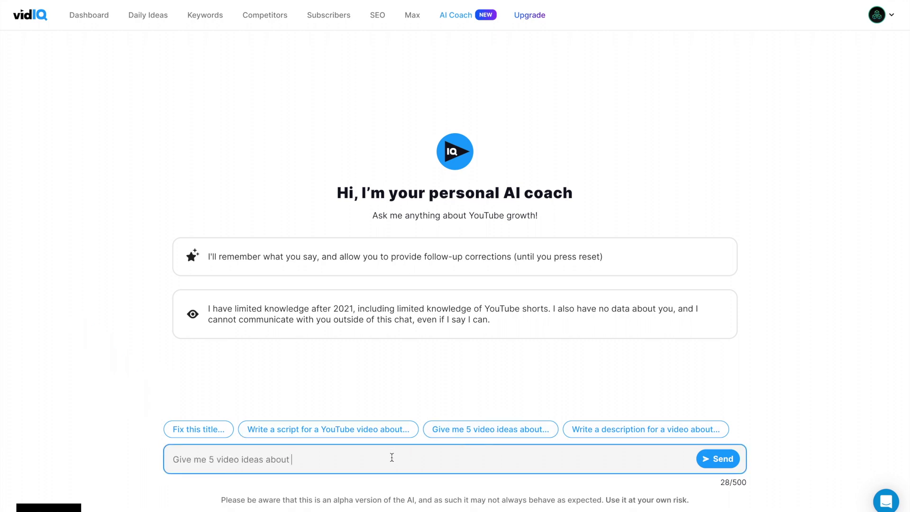
pyautogui.write('crypto wallets for begine')
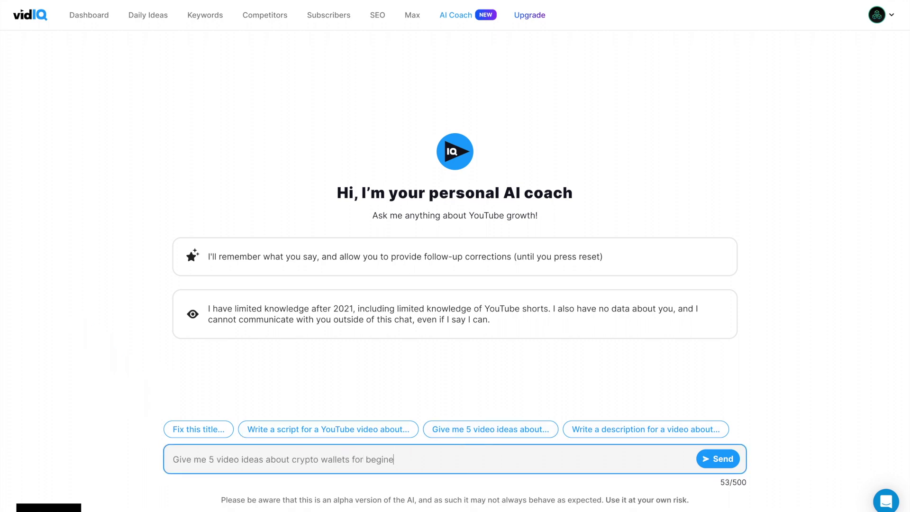
pyautogui.press('BackSpace')
pyautogui.write('ners')
pyautogui.press('Return')
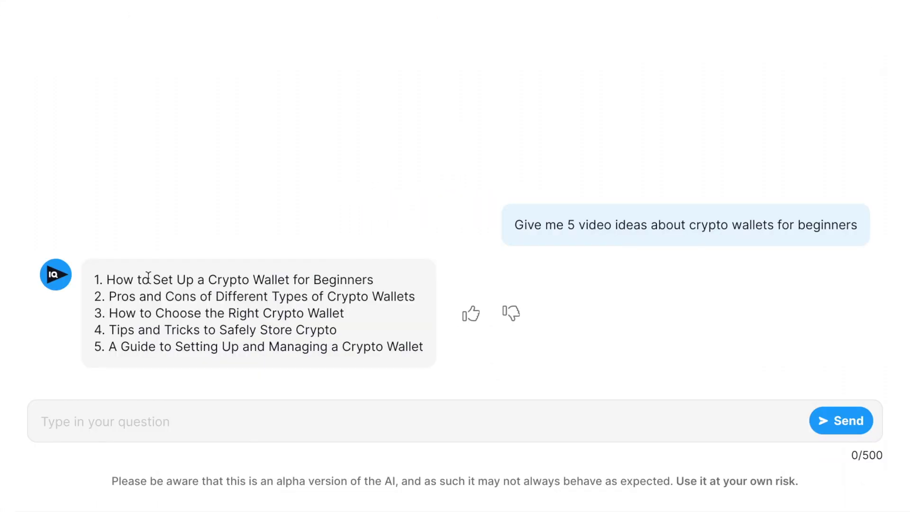
pyautogui.moveTo(190, 296); pyautogui.dragTo(327, 297)
# Add 'youtube' to the pasted five-ideas prompt in ChatGPT and send it.
pyautogui.moveTo(152, 330); pyautogui.dragTo(337, 332)
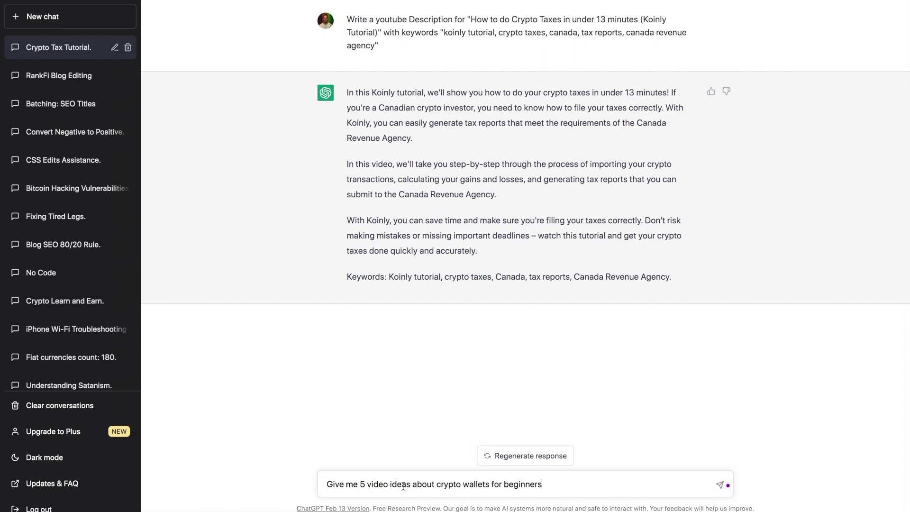
pyautogui.click(365, 484)
pyautogui.write('you')
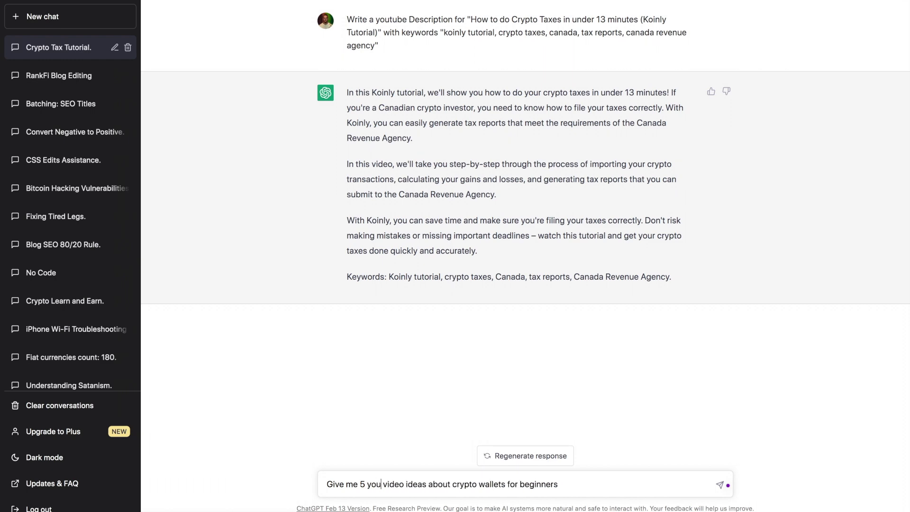
pyautogui.write('tube')
pyautogui.press('Return')
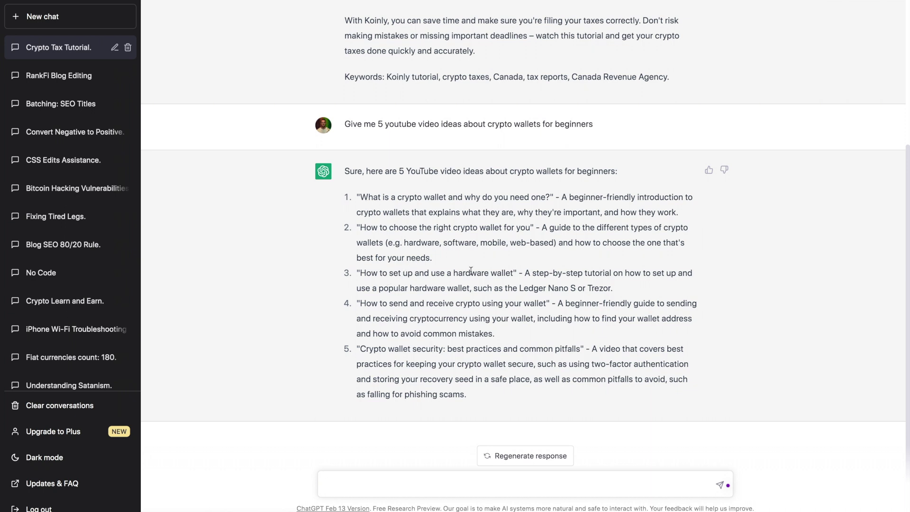
# Read ChatGPT's five beginner crypto wallet video ideas, then go back to vidIQ's AI Coach.
pyautogui.moveTo(404, 229); pyautogui.dragTo(525, 229)
pyautogui.moveTo(596, 333); pyautogui.dragTo(557, 297)
pyautogui.moveTo(613, 289); pyautogui.dragTo(519, 274)
pyautogui.click(526, 238)
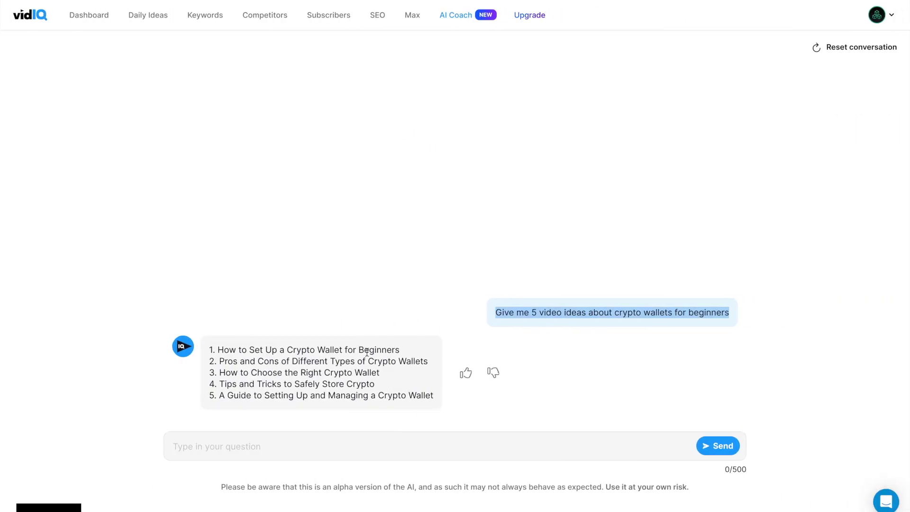
pyautogui.click(280, 437)
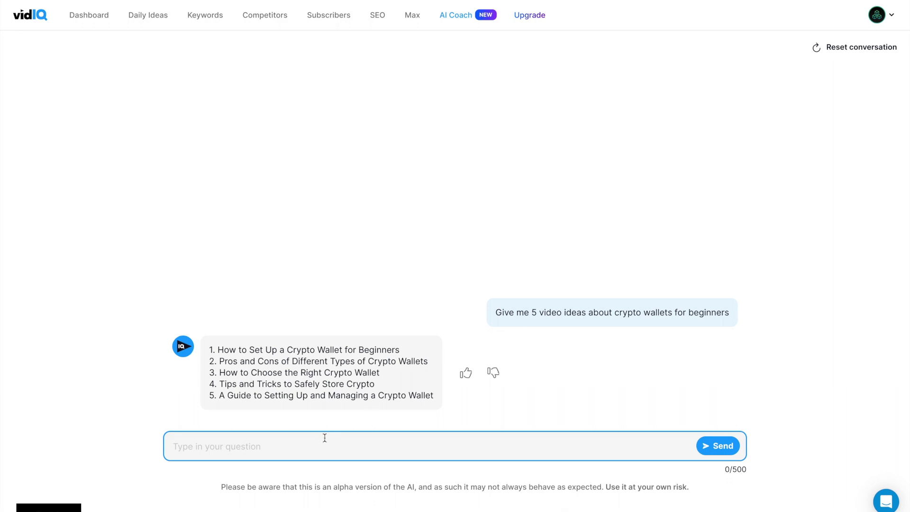
# Ask the AI Coach 'I like #2. Brainstorm 5 titles for it' and draft 'Write a outline for #2'.
pyautogui.write('I like #2. Brainstorm 5 titles for it')
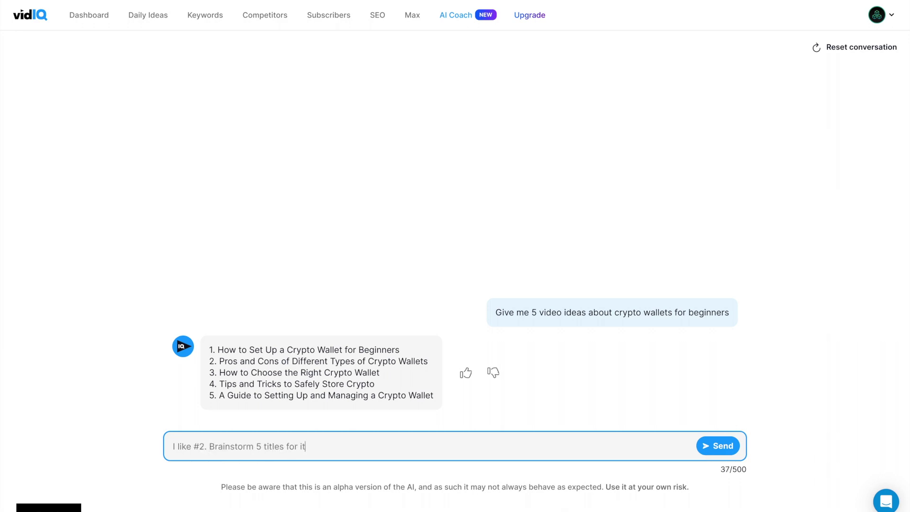
pyautogui.press('Return')
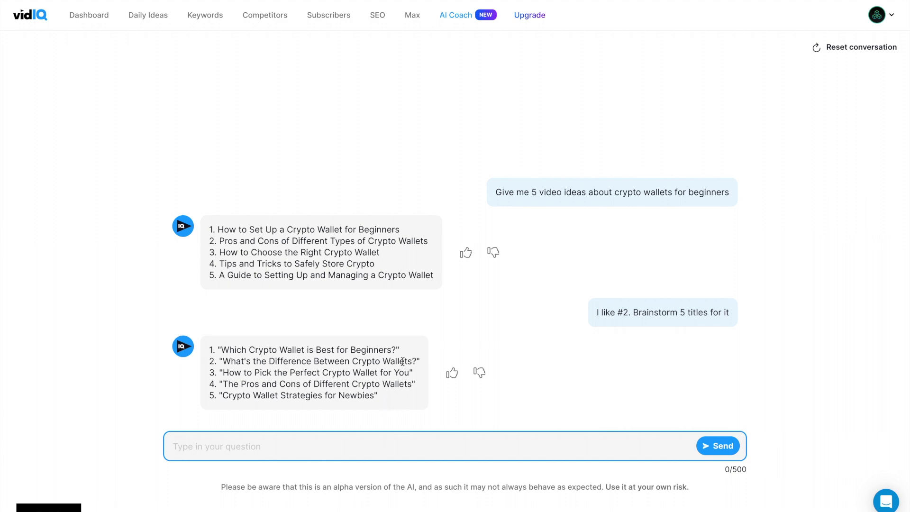
pyautogui.write('Write ')
pyautogui.write('a outli')
pyautogui.write('ne for #2')
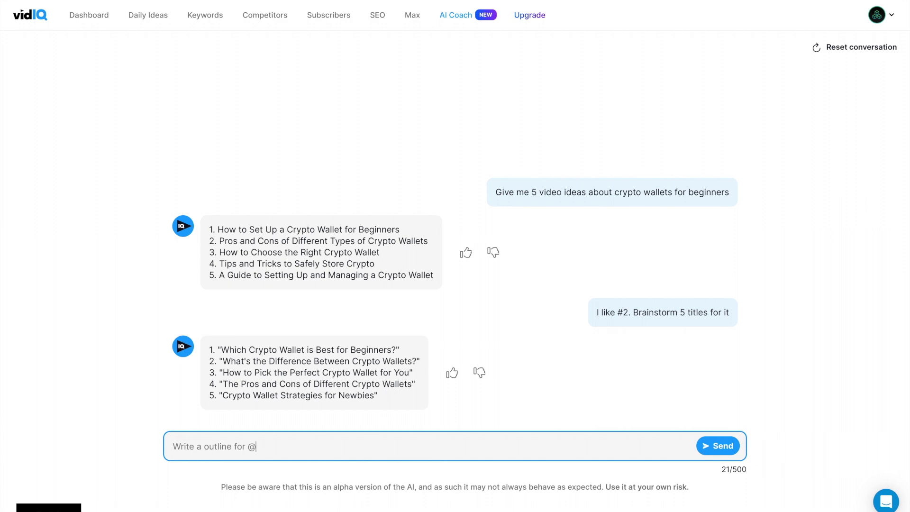
# Request an outline for idea #2 and review the six-point crypto wallets outline.
pyautogui.press('Return')
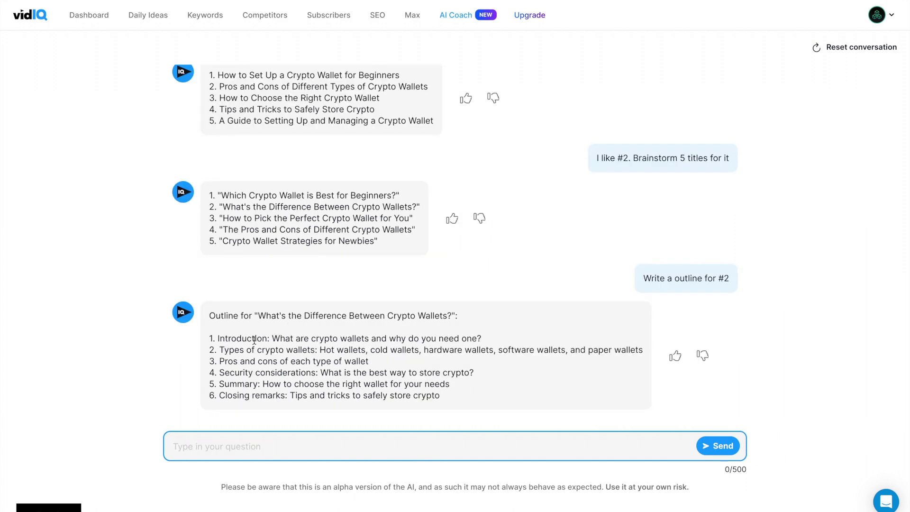
pyautogui.click(272, 308)
pyautogui.tripleClick(431, 315)
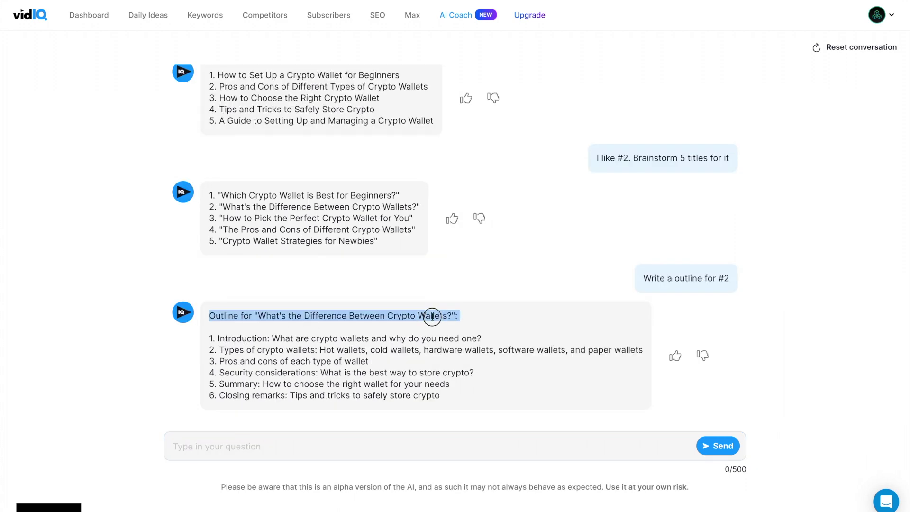
pyautogui.click(299, 341)
pyautogui.moveTo(462, 338); pyautogui.dragTo(328, 332)
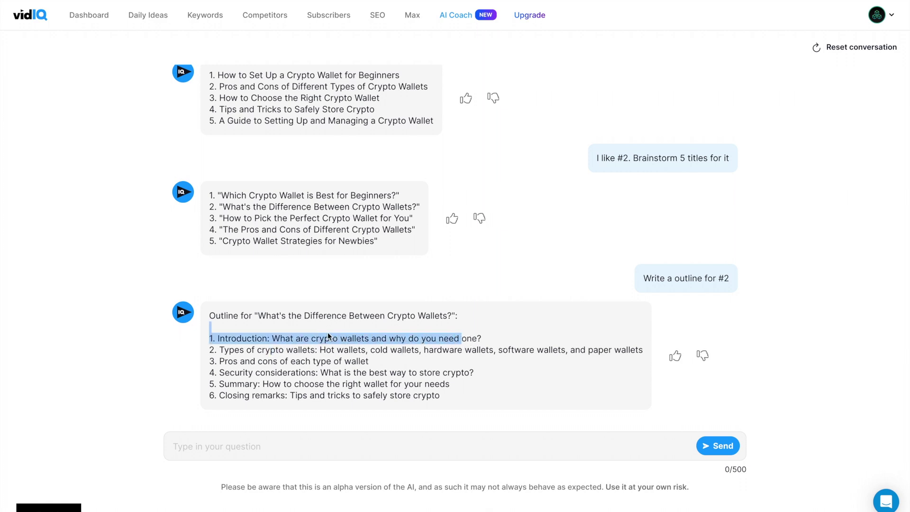
pyautogui.moveTo(232, 359); pyautogui.dragTo(388, 351)
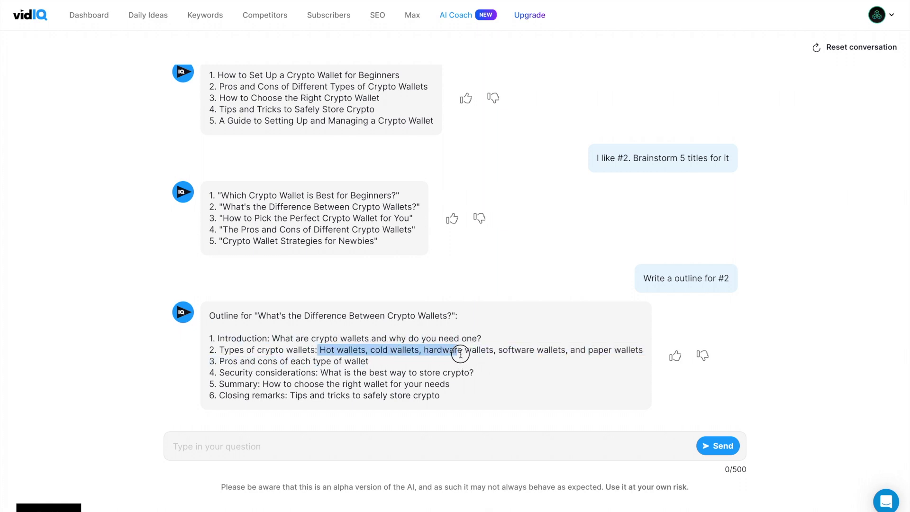
pyautogui.moveTo(460, 353); pyautogui.dragTo(577, 353)
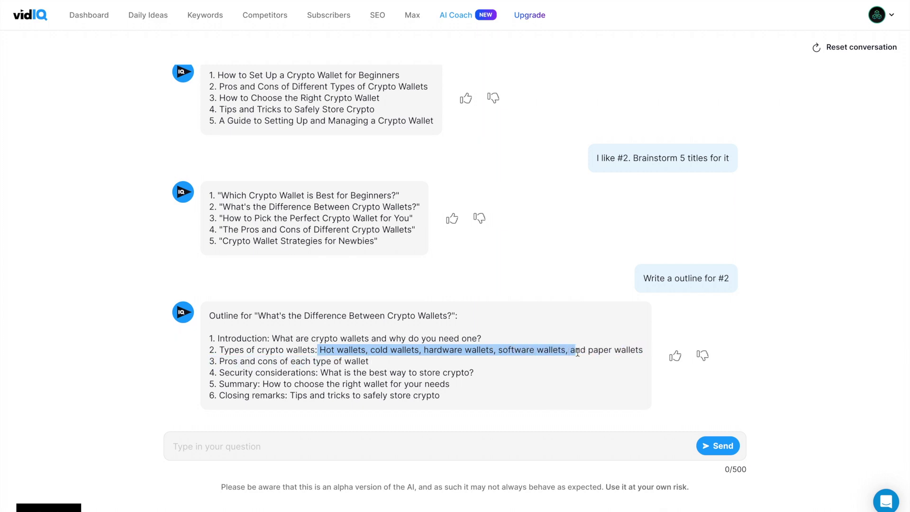
pyautogui.click(577, 353)
pyautogui.moveTo(295, 372); pyautogui.dragTo(325, 383)
pyautogui.click(324, 391)
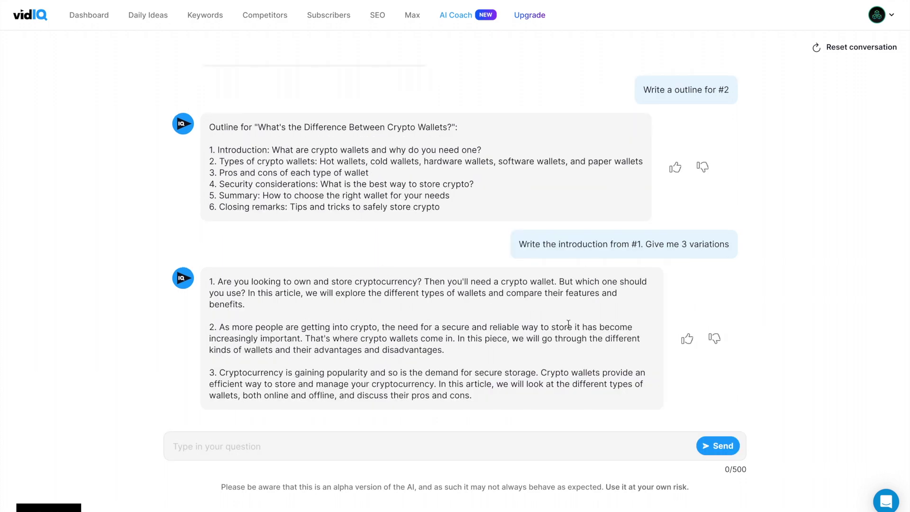
# Review the AI Coach's three introduction variations for the crypto wallets video.
pyautogui.scroll(1, 568, 323)
pyautogui.scroll(-1, 355, 323)
pyautogui.moveTo(210, 281); pyautogui.dragTo(310, 319)
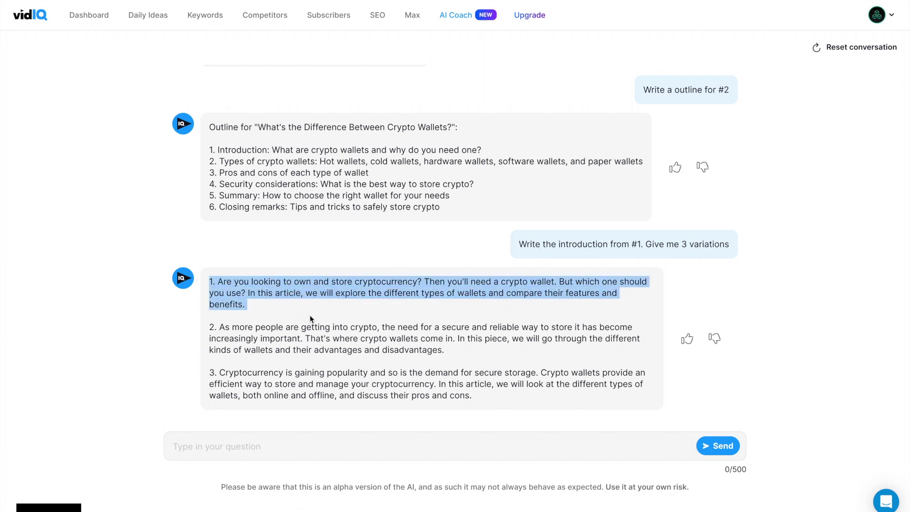
pyautogui.tripleClick(499, 293)
pyautogui.moveTo(249, 293); pyautogui.dragTo(346, 308)
pyautogui.tripleClick(270, 297)
pyautogui.tripleClick(270, 297)
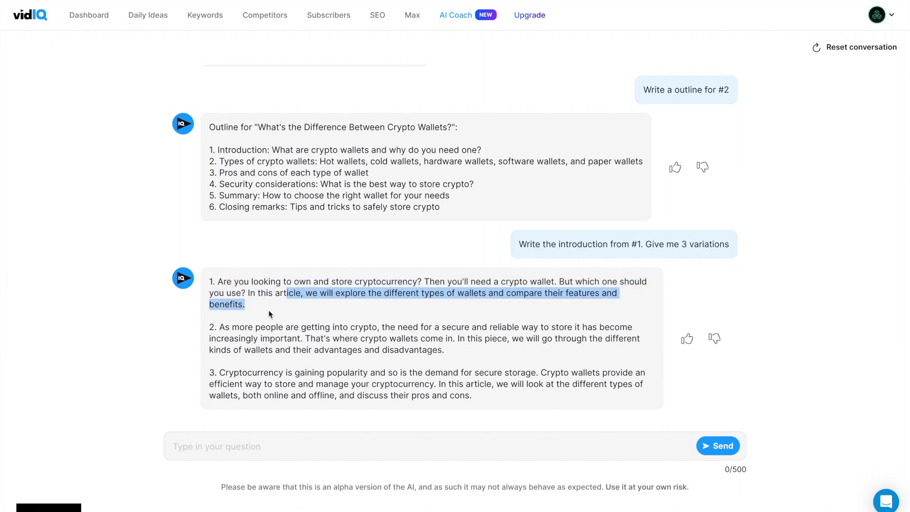
pyautogui.moveTo(271, 314); pyautogui.dragTo(450, 365)
pyautogui.doubleClick(444, 373)
pyautogui.tripleClick(445, 373)
pyautogui.click(463, 372)
pyautogui.scroll(5, 464, 374)
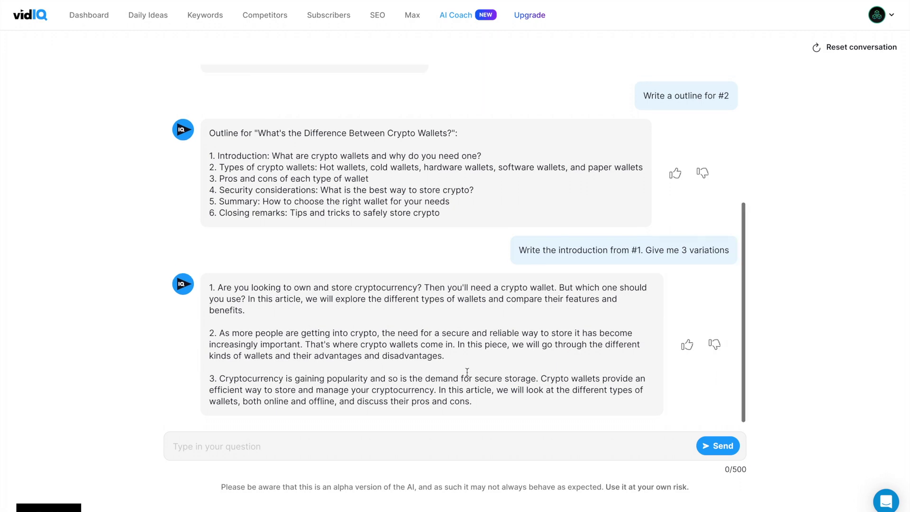
pyautogui.scroll(-5, 466, 376)
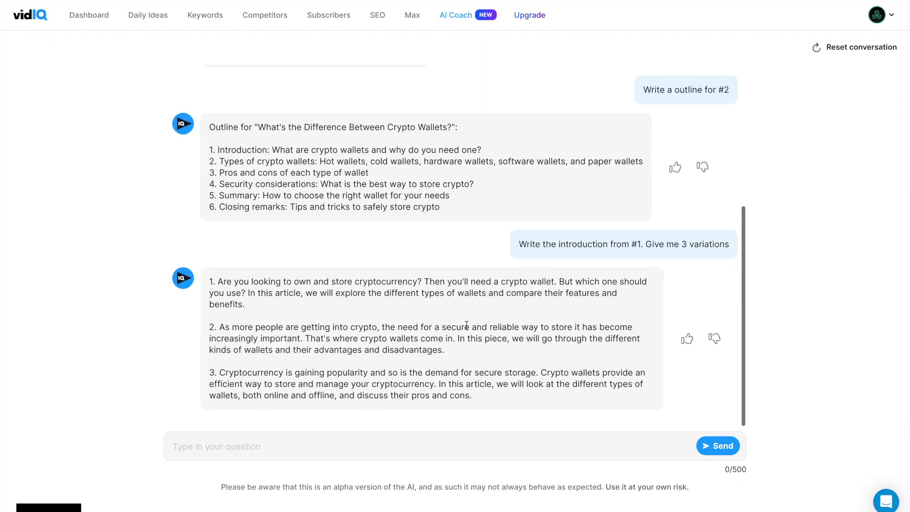
# Ask the AI Coach 'Write the full script for the video', then have it continue.
pyautogui.click(398, 445)
pyautogui.write('Write the fu')
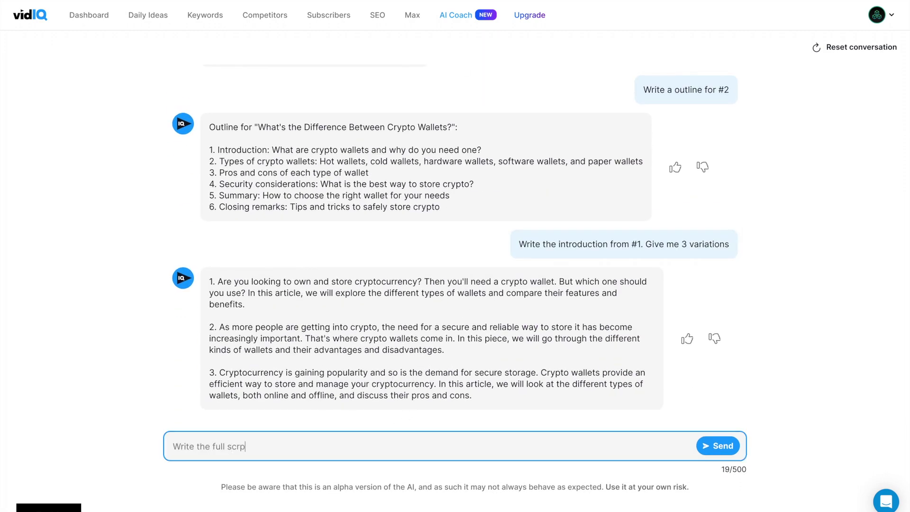
pyautogui.write('ll script for the video')
pyautogui.press('Return')
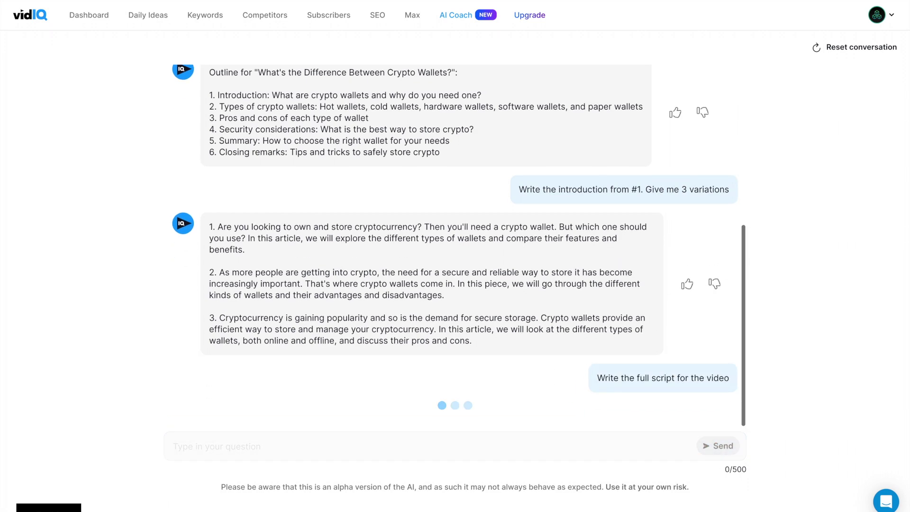
pyautogui.write('continue')
pyautogui.press('Return')
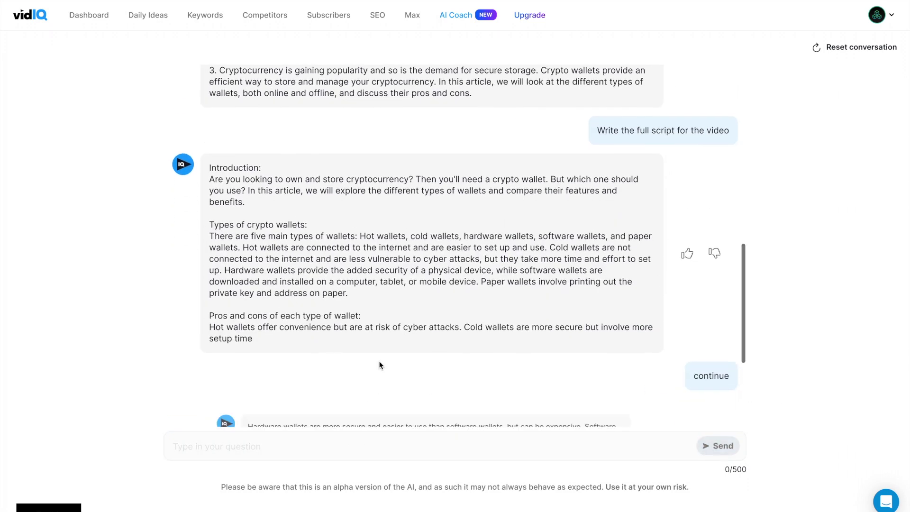
# Look over the finished crypto wallet script and paste in the channel-growth question.
pyautogui.scroll(7, 377, 295)
pyautogui.scroll(-7, 378, 297)
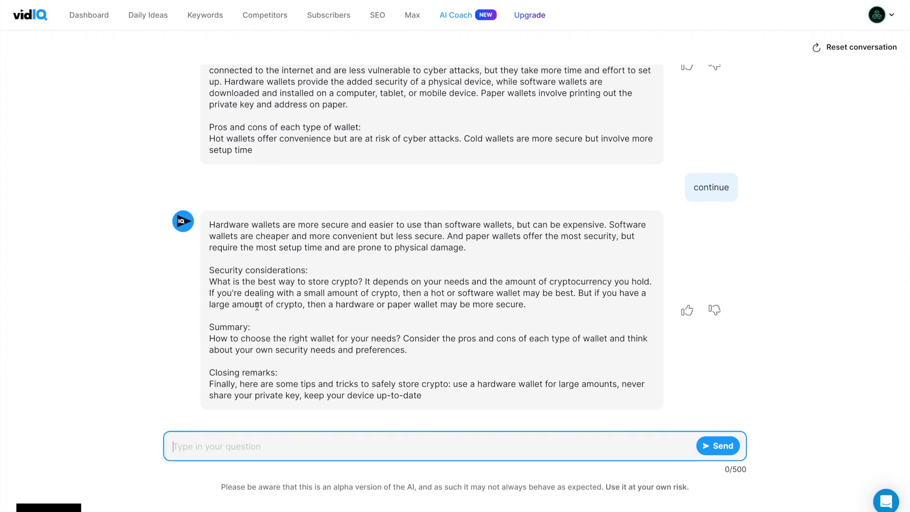
pyautogui.scroll(10, 256, 306)
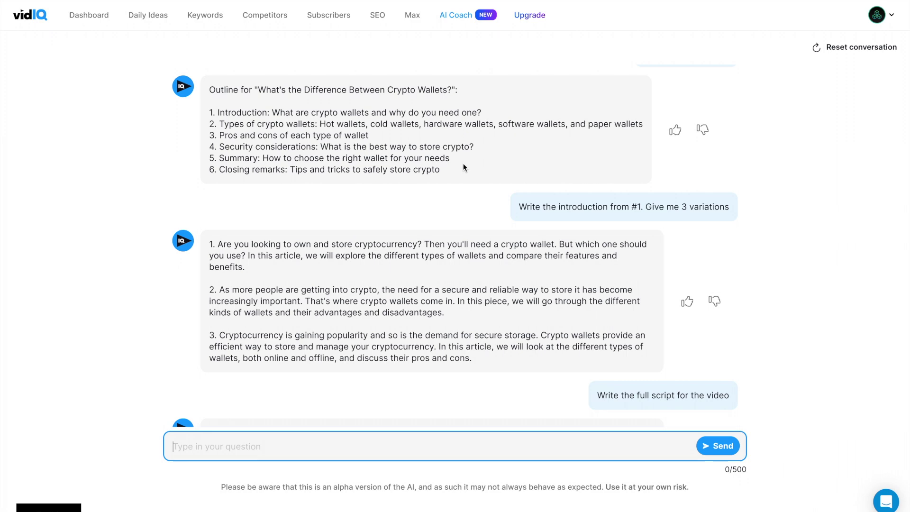
pyautogui.scroll(-10, 426, 167)
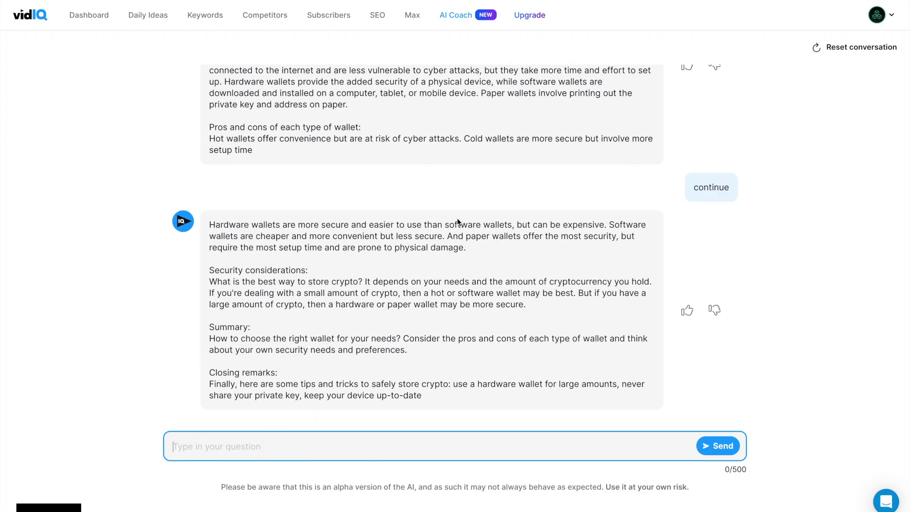
pyautogui.scroll(1, 456, 218)
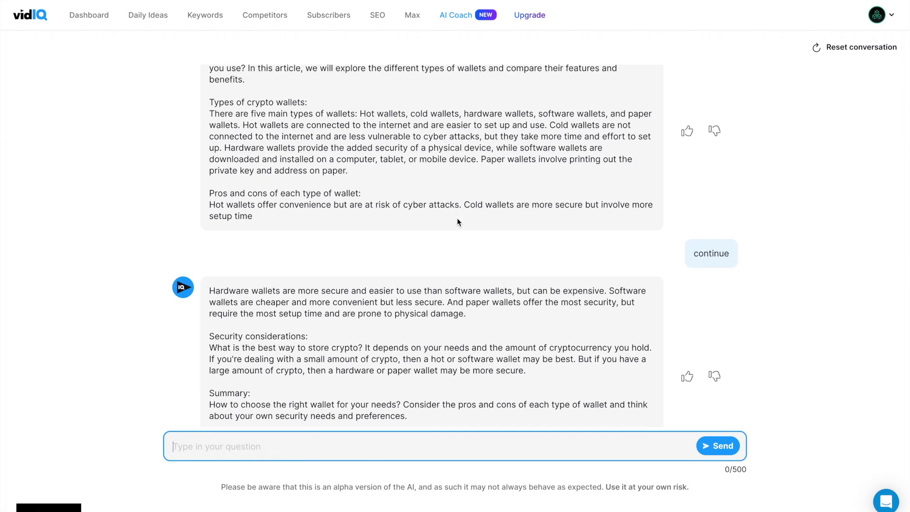
pyautogui.scroll(15, 457, 219)
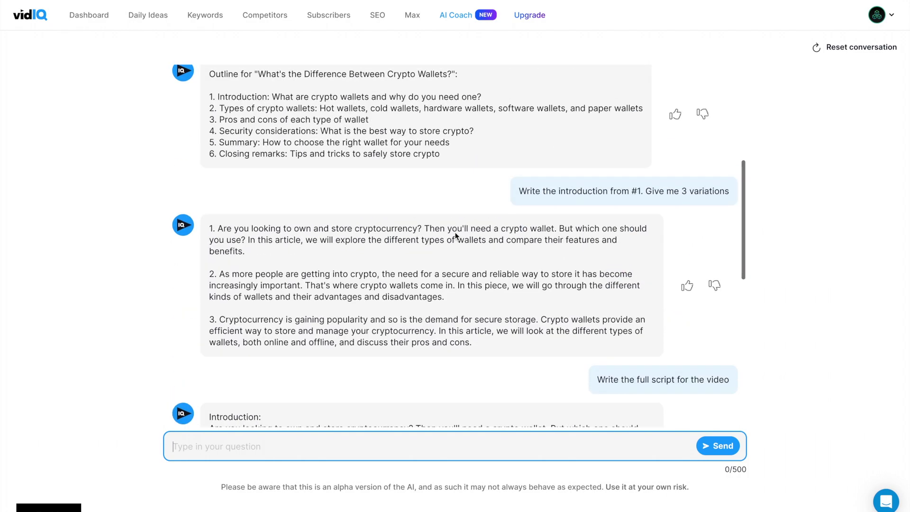
pyautogui.scroll(-15, 454, 236)
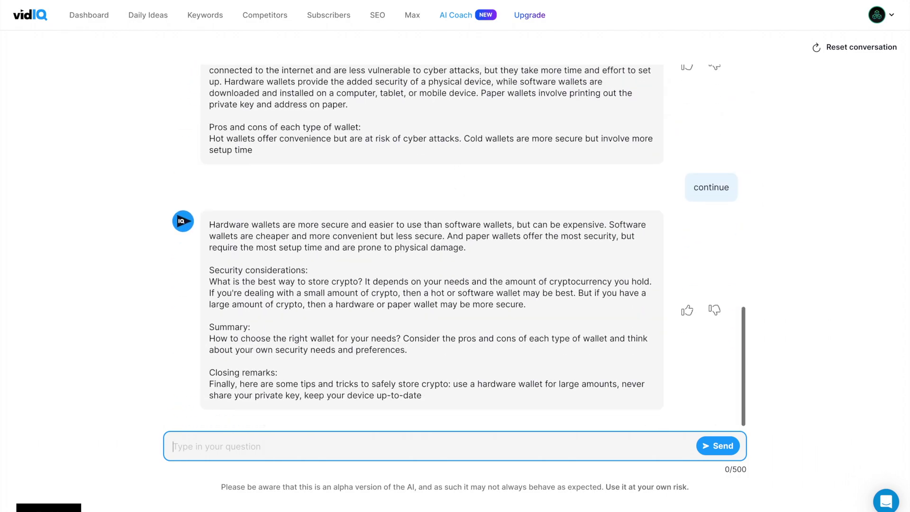
pyautogui.click(464, 436)
pyautogui.write('My channel is not growing. What do I do?')
# Send the channel-growth question and read the AI Coach's ten growth tips.
pyautogui.press('Return')
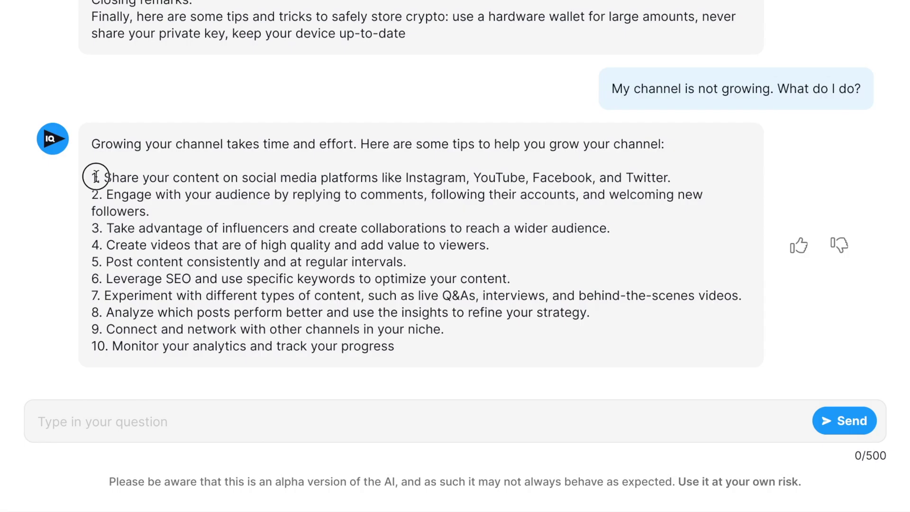
pyautogui.moveTo(208, 281); pyautogui.dragTo(436, 389)
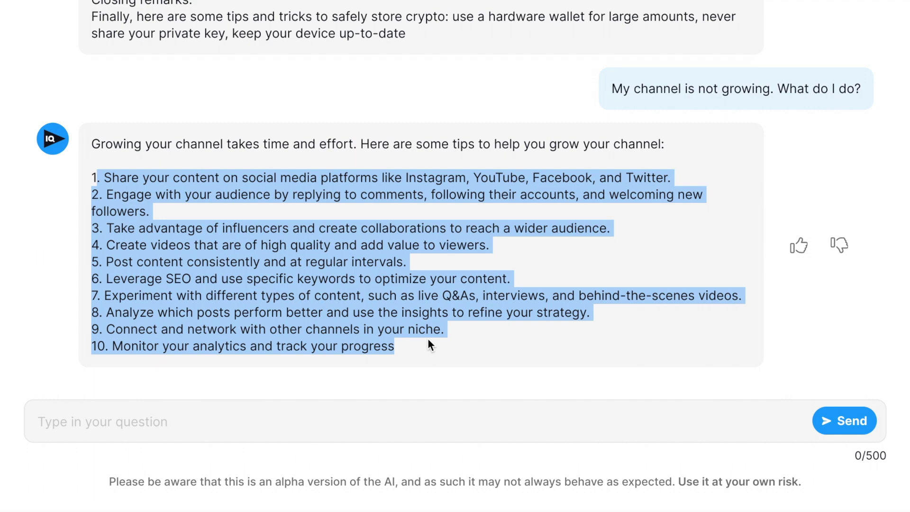
pyautogui.click(366, 443)
# Ask about overlooked profitable niches and review answers like Product reviews, Cooking and baking, Language learning.
pyautogui.write('What are some profitable youtube niches? Give me ideas that most people wouldn’t think about')
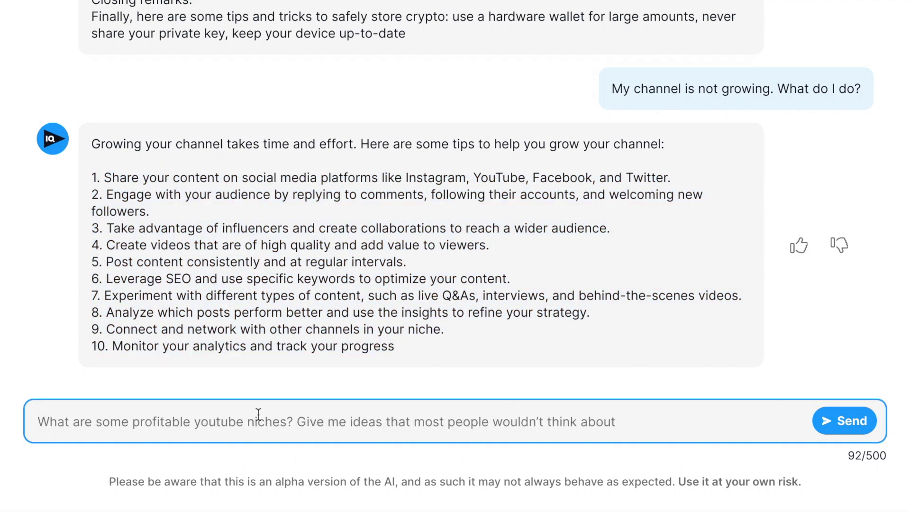
pyautogui.press('Return')
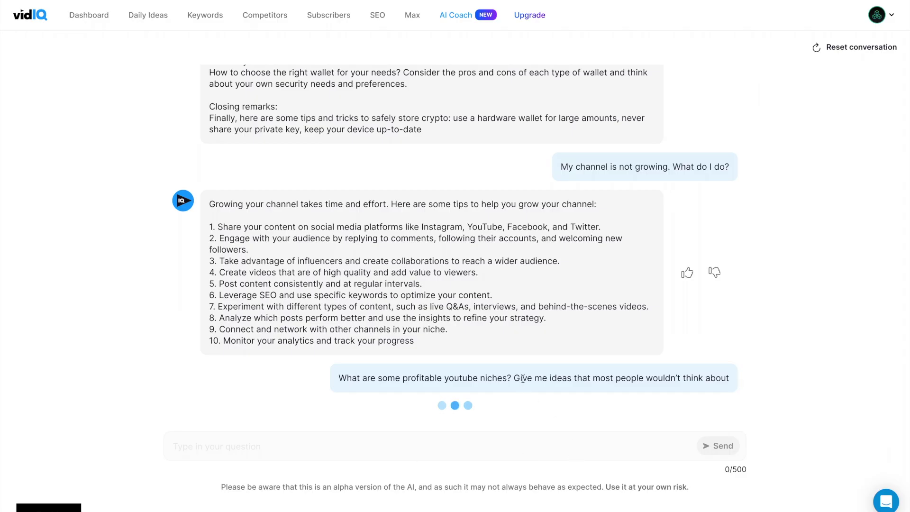
pyautogui.moveTo(515, 378); pyautogui.dragTo(733, 377)
pyautogui.click(612, 377)
pyautogui.tripleClick(612, 377)
pyautogui.moveTo(209, 281); pyautogui.dragTo(283, 282)
pyautogui.moveTo(217, 304); pyautogui.dragTo(309, 307)
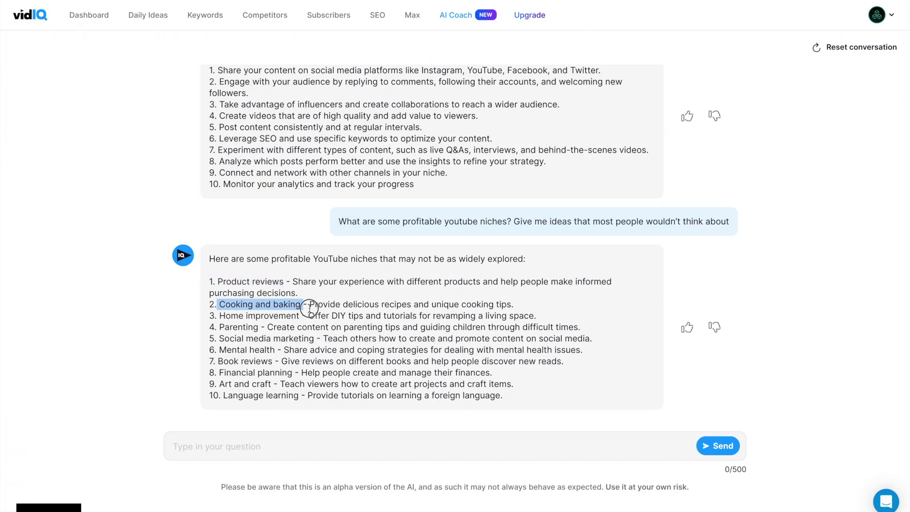
pyautogui.doubleClick(232, 315)
pyautogui.moveTo(308, 395); pyautogui.dragTo(243, 395)
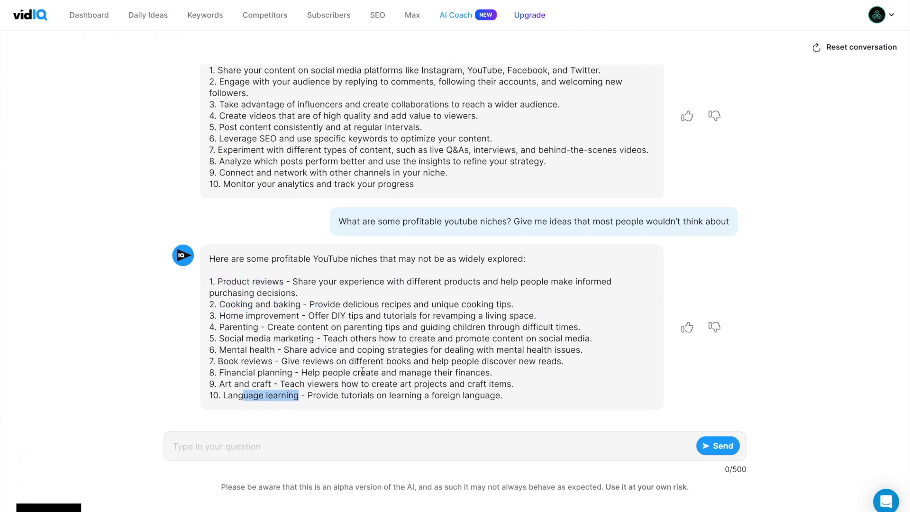
pyautogui.click(344, 371)
pyautogui.moveTo(216, 295); pyautogui.dragTo(293, 392)
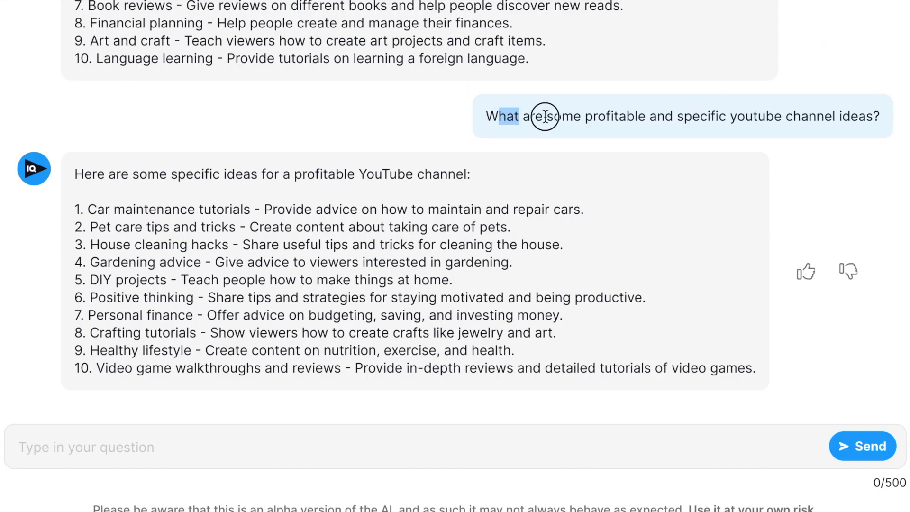
# Review the specific channel ideas such as Car maintenance tutorials, Pet care tips and Personal finance.
pyautogui.moveTo(498, 116); pyautogui.dragTo(870, 119)
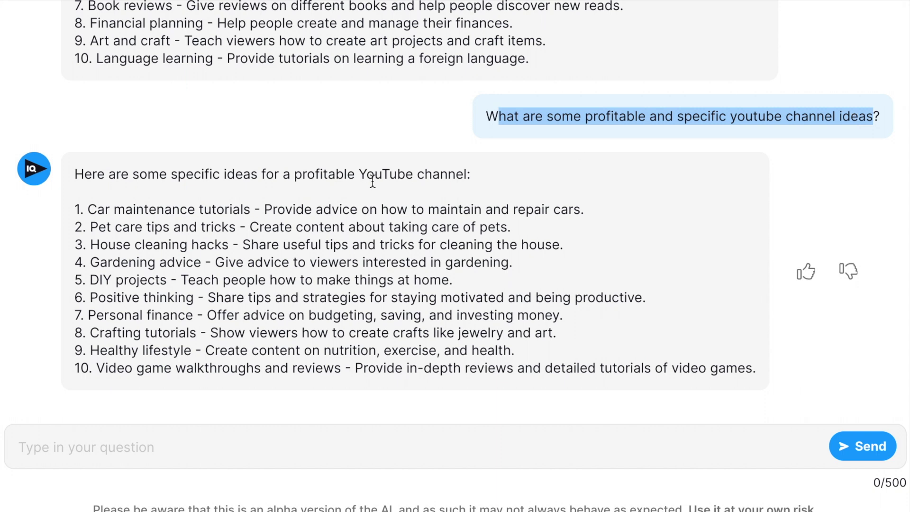
pyautogui.click(232, 211)
pyautogui.moveTo(253, 211); pyautogui.dragTo(146, 213)
pyautogui.moveTo(229, 227); pyautogui.dragTo(187, 245)
pyautogui.moveTo(98, 262); pyautogui.dragTo(178, 262)
pyautogui.moveTo(96, 315); pyautogui.dragTo(461, 330)
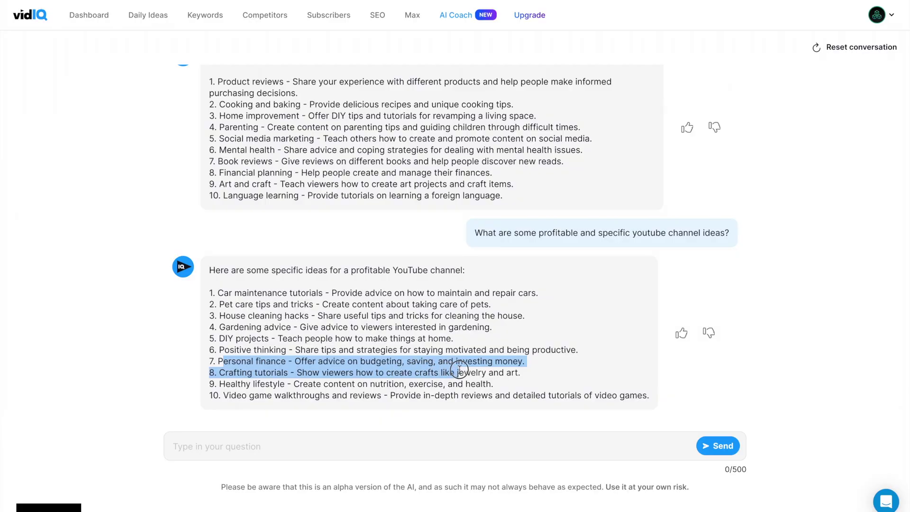
pyautogui.moveTo(459, 369); pyautogui.dragTo(469, 363)
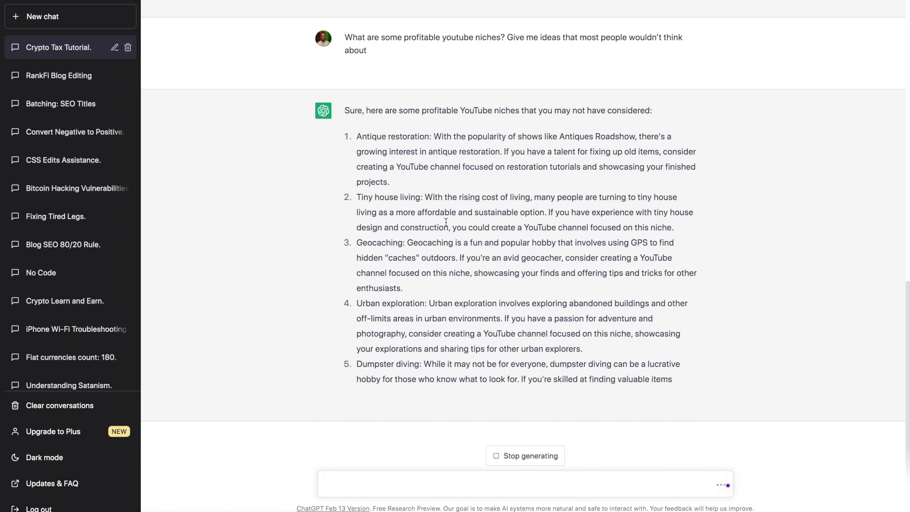
# Review ChatGPT's niche ideas like Geocaching, Urban exploration and Dumpster diving, plus the profitability follow-up.
pyautogui.moveTo(356, 120); pyautogui.dragTo(432, 120)
pyautogui.moveTo(363, 169); pyautogui.dragTo(404, 168)
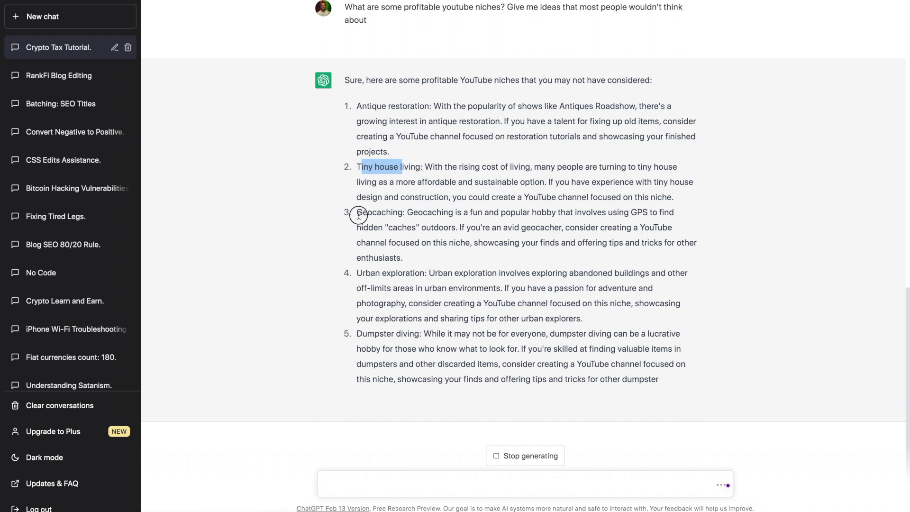
pyautogui.tripleClick(382, 212)
pyautogui.moveTo(358, 262); pyautogui.dragTo(396, 280)
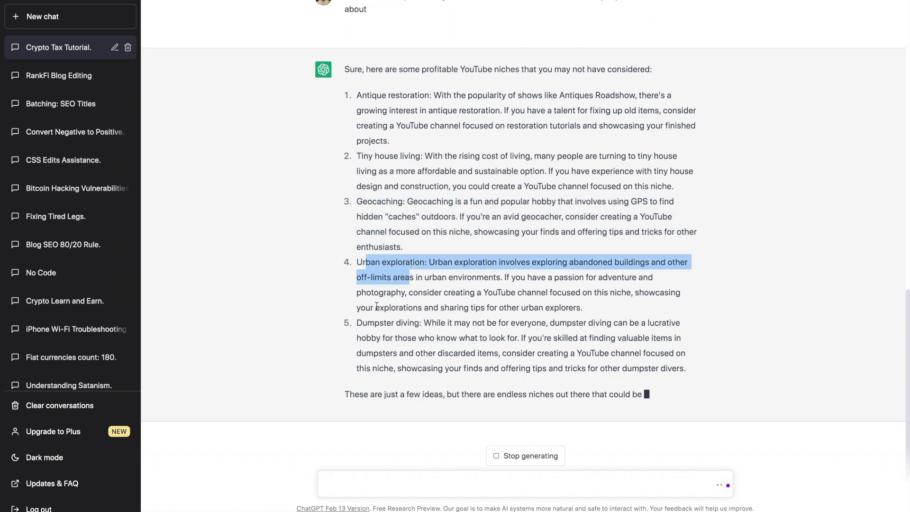
pyautogui.moveTo(370, 307); pyautogui.dragTo(449, 322)
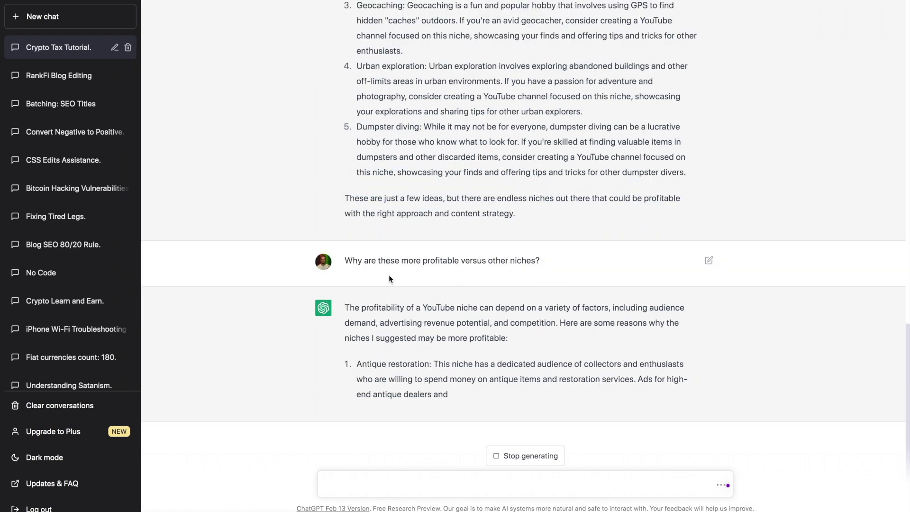
pyautogui.tripleClick(468, 261)
pyautogui.click(556, 306)
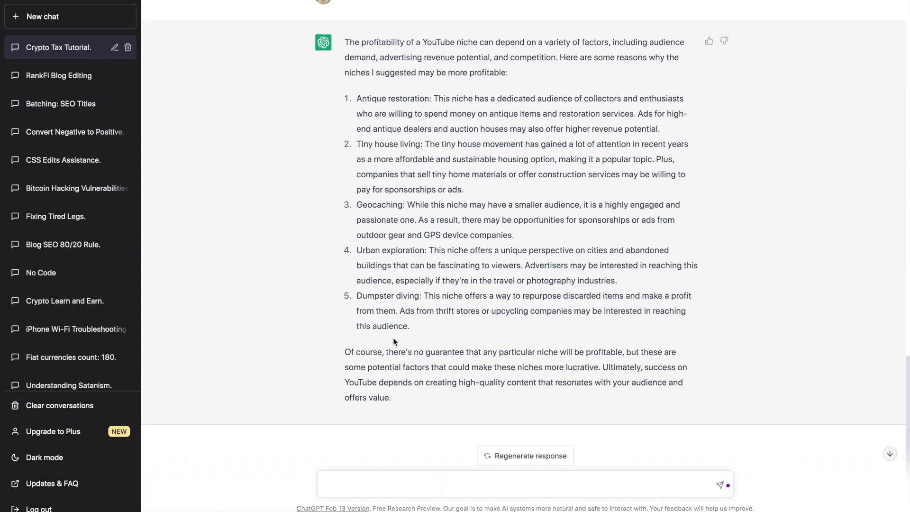
# Read ChatGPT's explanation of why niches like Geocaching are more profitable, then switch back to vidIQ.
pyautogui.scroll(2, 407, 271)
pyautogui.scroll(8, 406, 271)
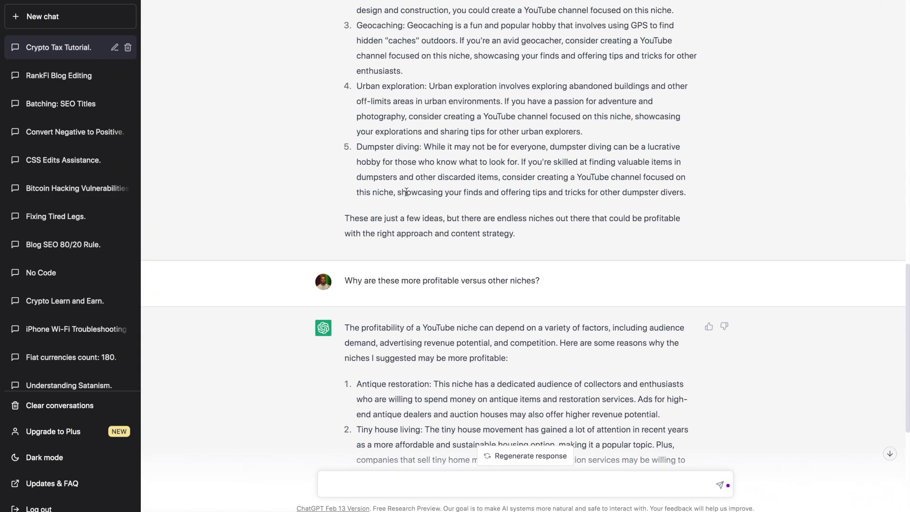
pyautogui.scroll(-6, 415, 280)
pyautogui.scroll(-3, 414, 281)
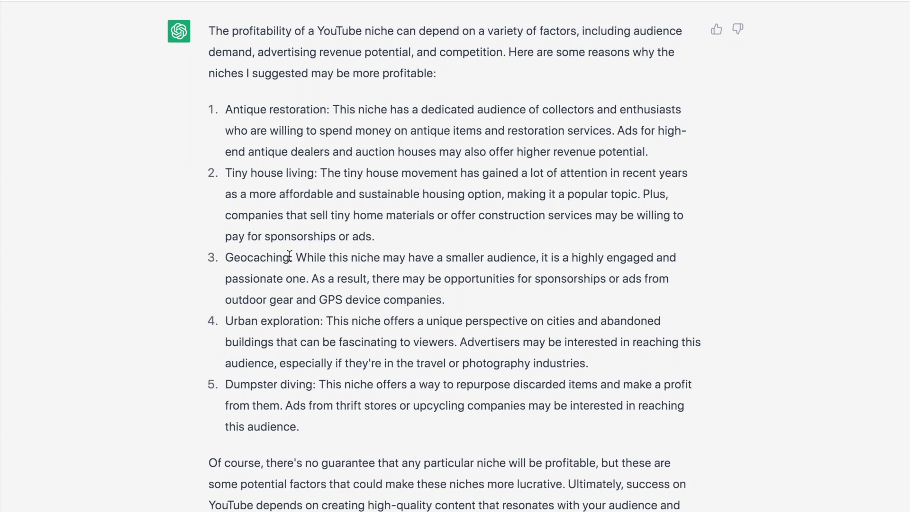
pyautogui.moveTo(289, 256); pyautogui.dragTo(501, 303)
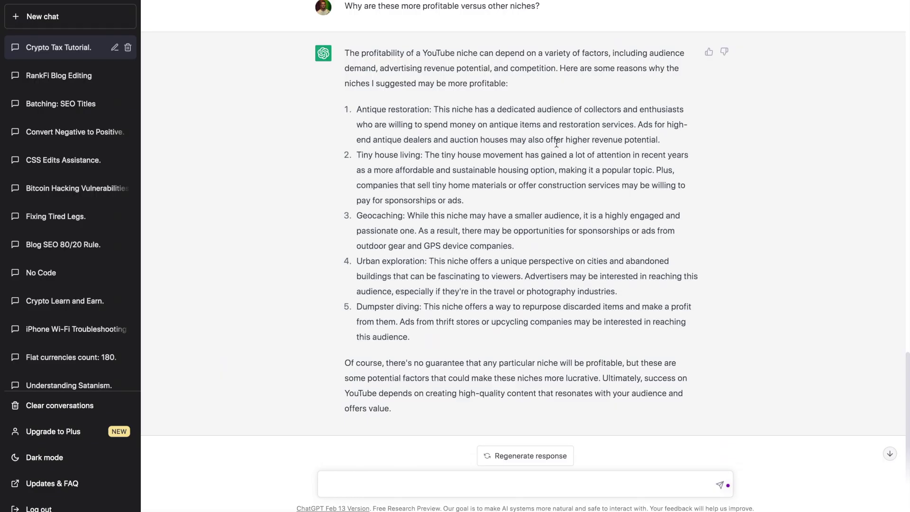
pyautogui.scroll(5, 503, 182)
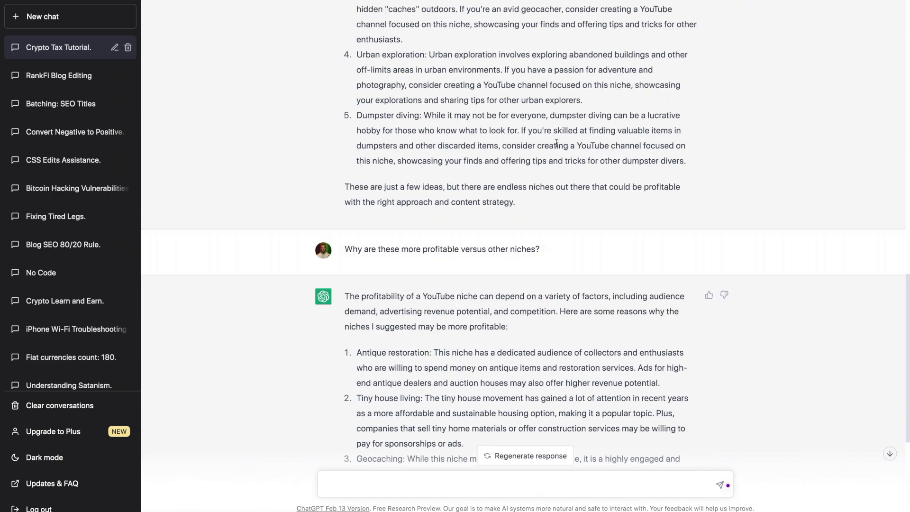
pyautogui.scroll(-5, 556, 142)
pyautogui.hotkey('ctrl', 'Right')
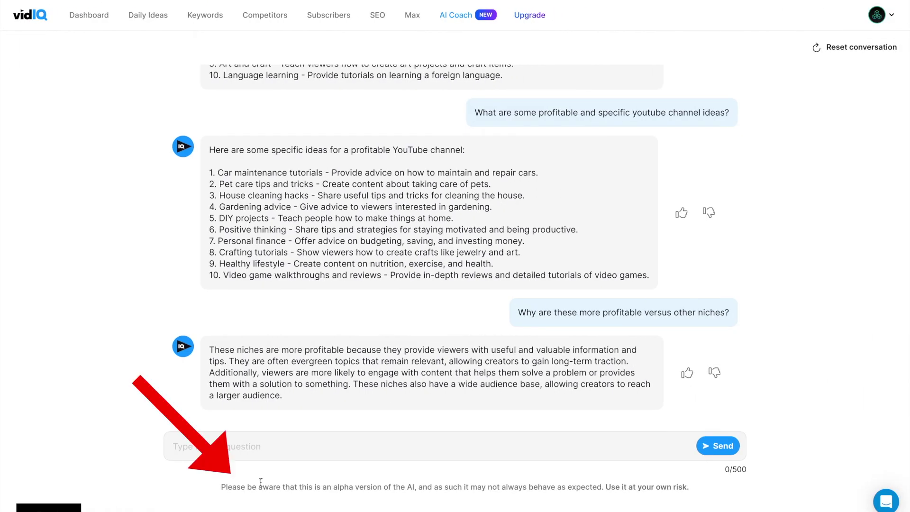
# Leave the AI Coach chat for the channel dashboard and look over the AI Title Recommendations section.
pyautogui.moveTo(219, 486); pyautogui.dragTo(400, 490)
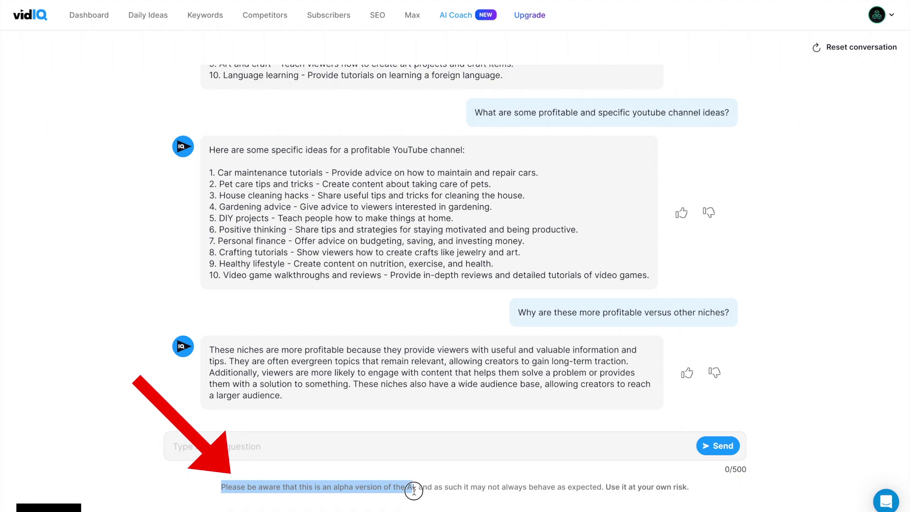
pyautogui.click(415, 491)
pyautogui.scroll(10, 417, 491)
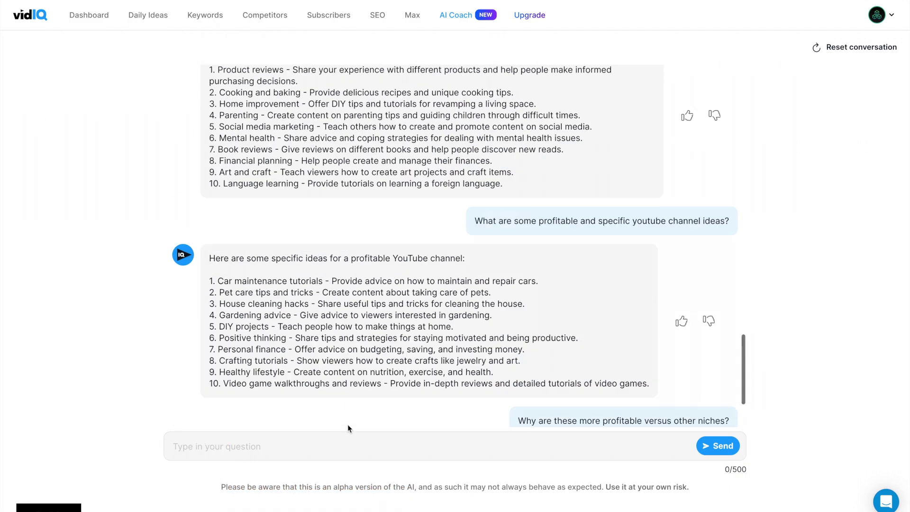
pyautogui.click(78, 18)
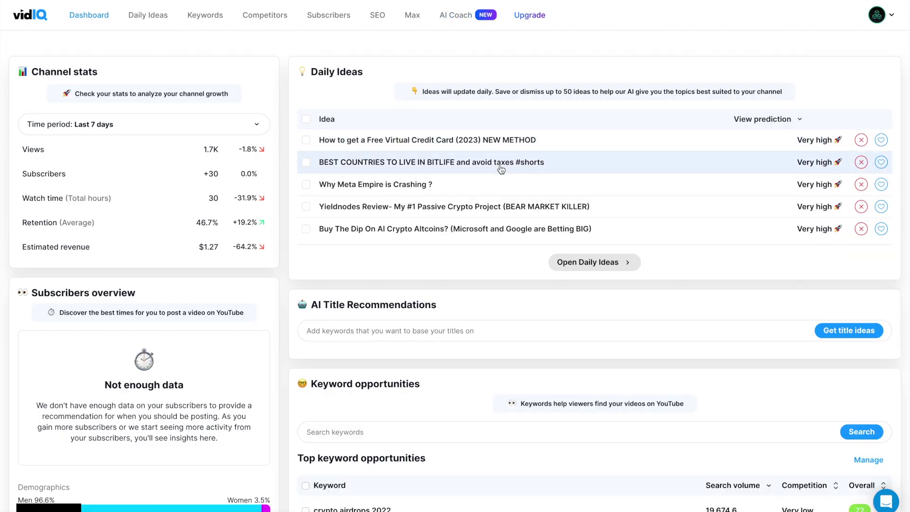
pyautogui.scroll(-3, 465, 310)
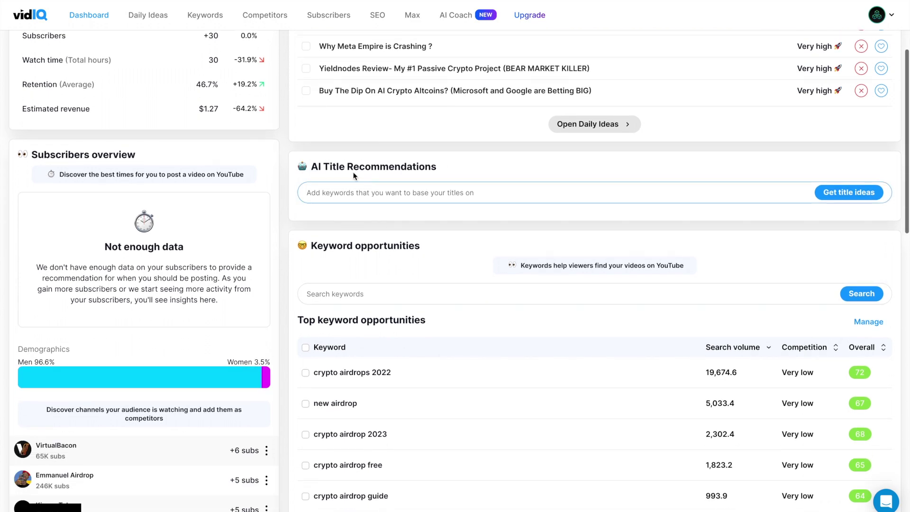
pyautogui.moveTo(317, 166); pyautogui.dragTo(441, 166)
pyautogui.click(441, 166)
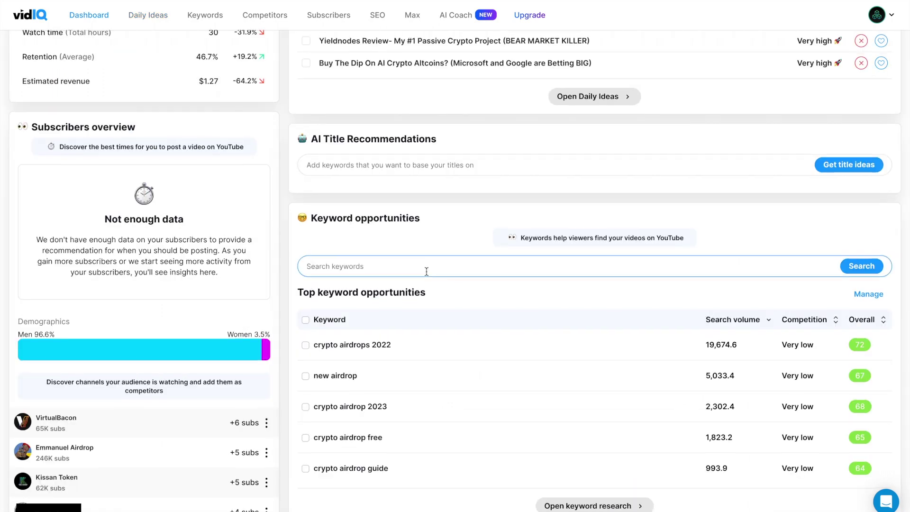
pyautogui.scroll(3, 245, 104)
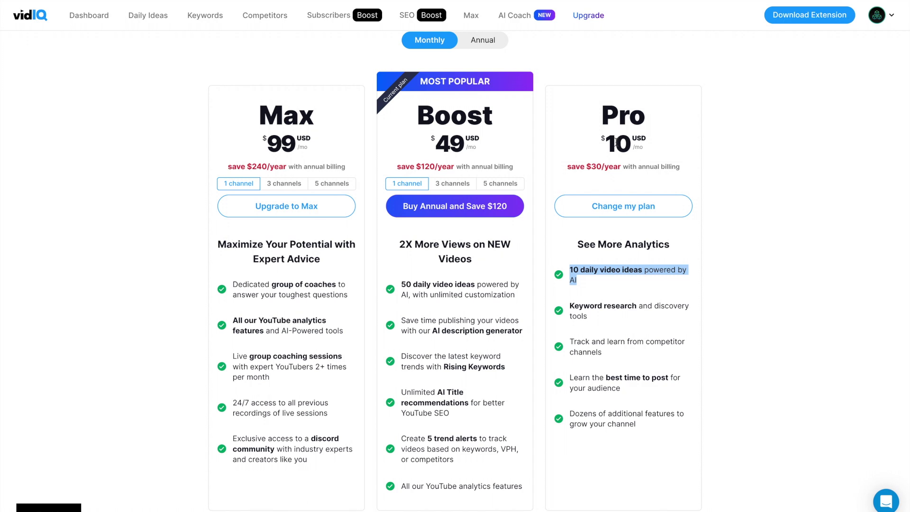
# Compare Pro ($10, 10 daily ideas, keyword research) with Boost (50 daily ideas), then return to Dashboard.
pyautogui.doubleClick(619, 143)
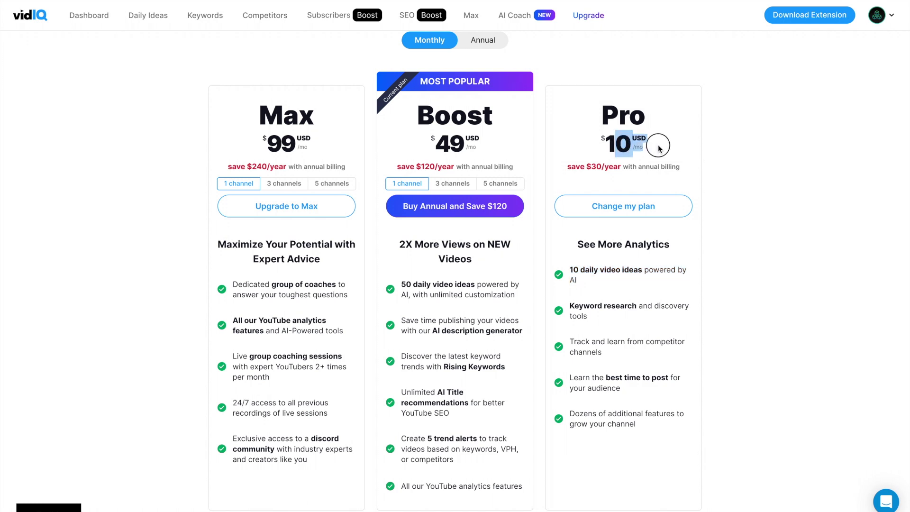
pyautogui.click(584, 281)
pyautogui.moveTo(570, 270); pyautogui.dragTo(604, 284)
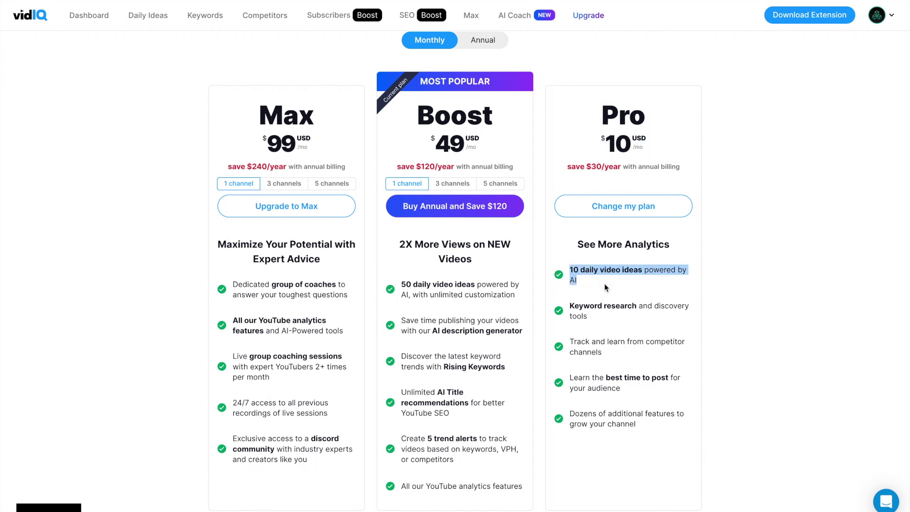
pyautogui.moveTo(583, 306); pyautogui.dragTo(606, 314)
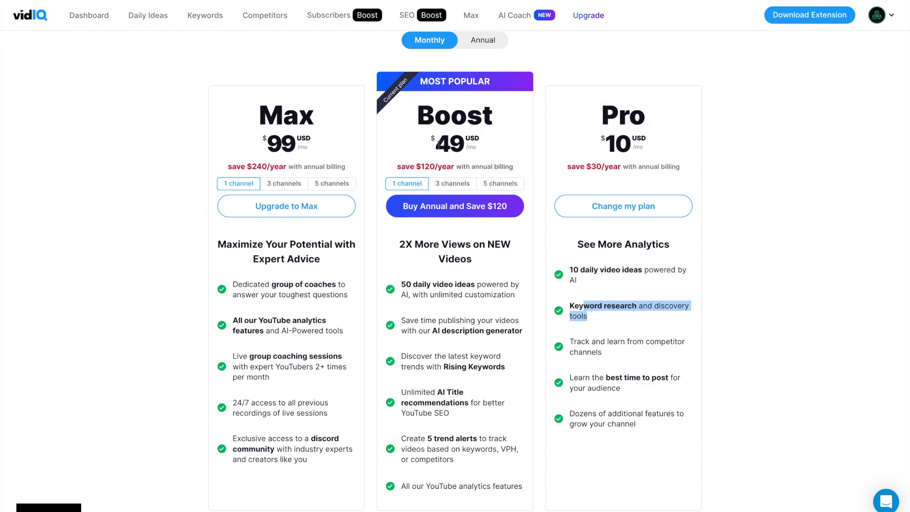
pyautogui.moveTo(406, 285); pyautogui.dragTo(492, 294)
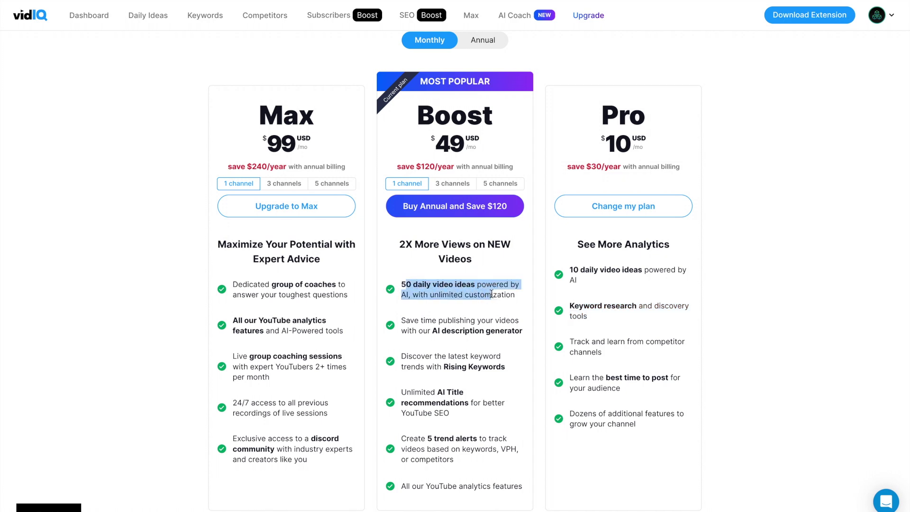
pyautogui.click(491, 294)
pyautogui.doubleClick(490, 294)
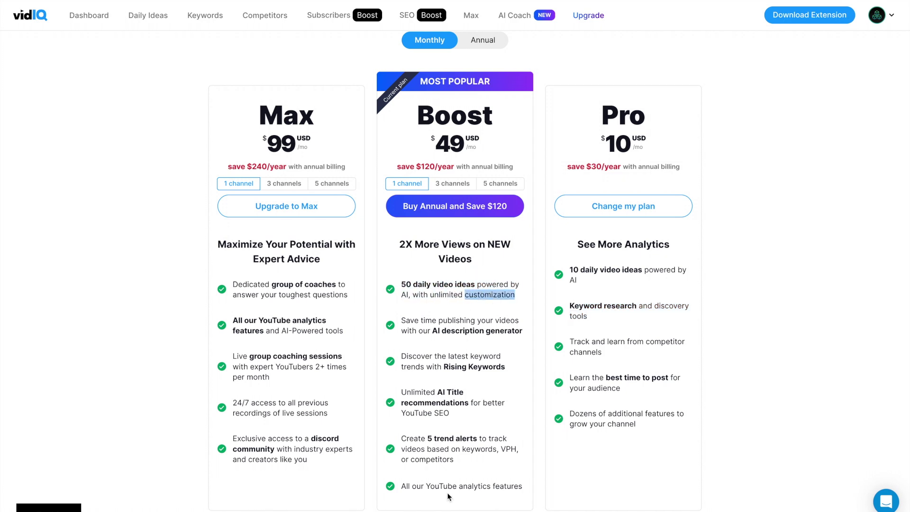
pyautogui.click(421, 143)
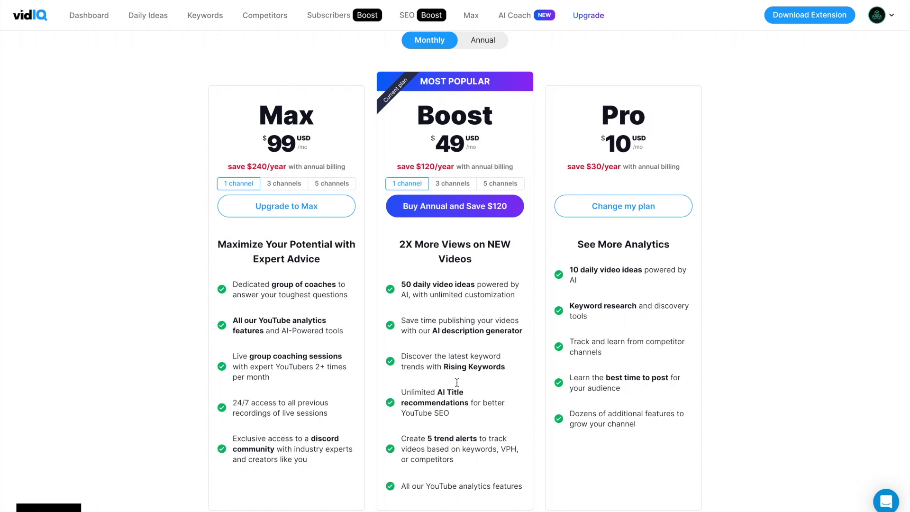
pyautogui.click(89, 15)
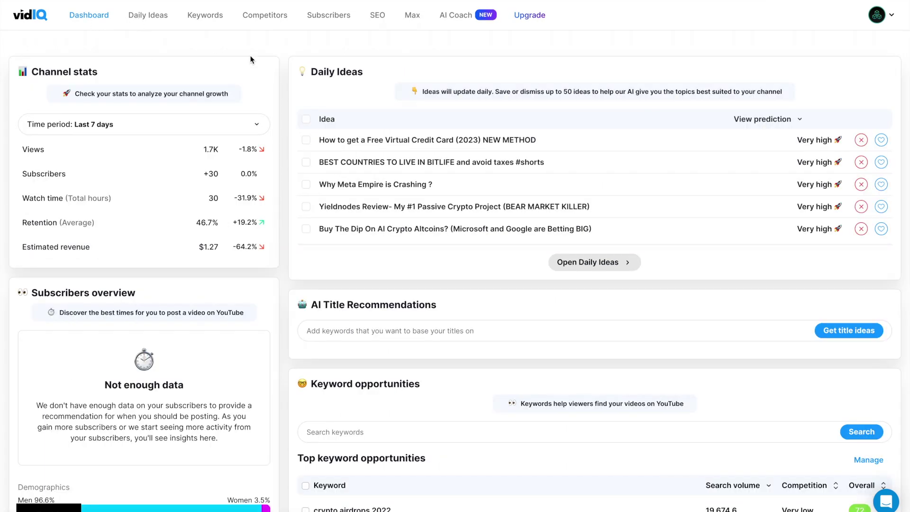
# Open the Daily Ideas page and scroll through the suggested video ideas.
pyautogui.tripleClick(349, 305)
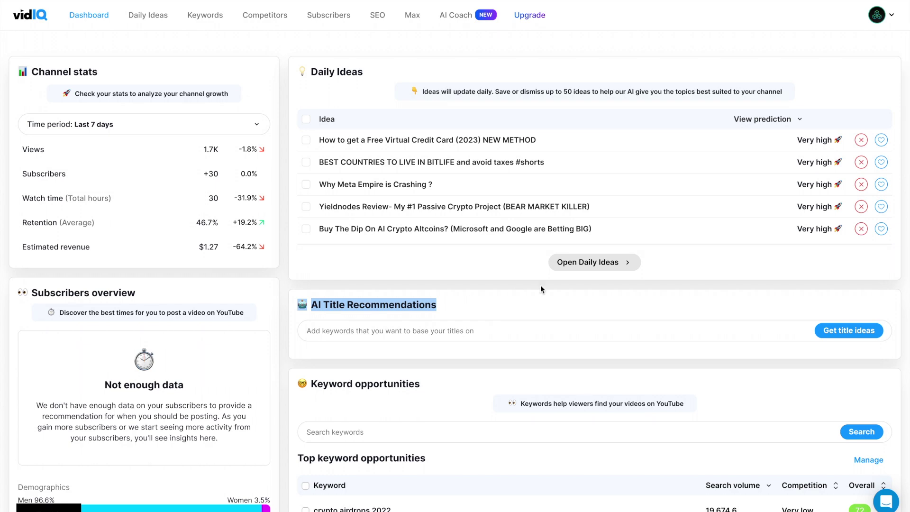
pyautogui.click(438, 137)
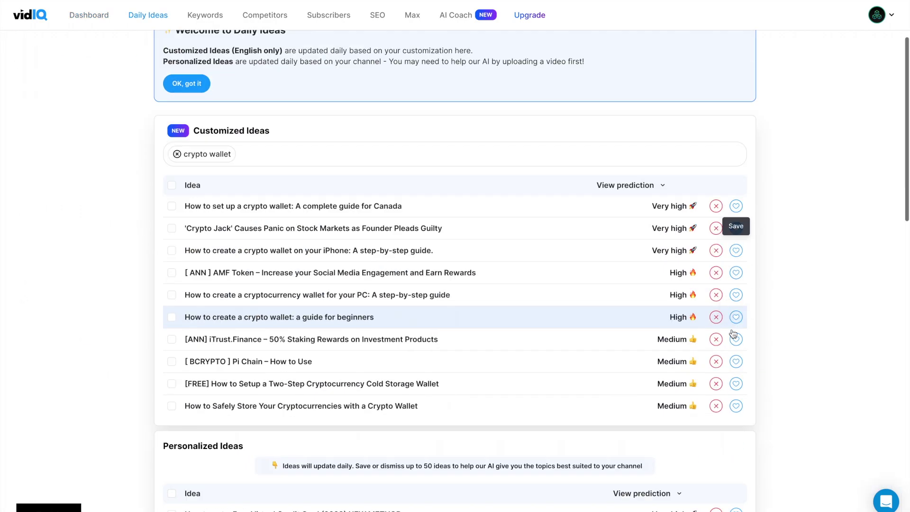
pyautogui.scroll(-2, 844, 315)
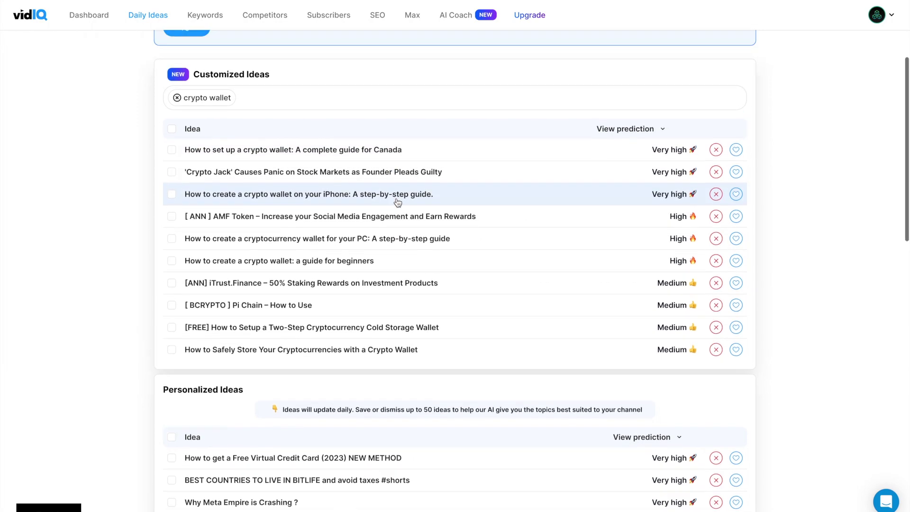
pyautogui.scroll(3, 396, 197)
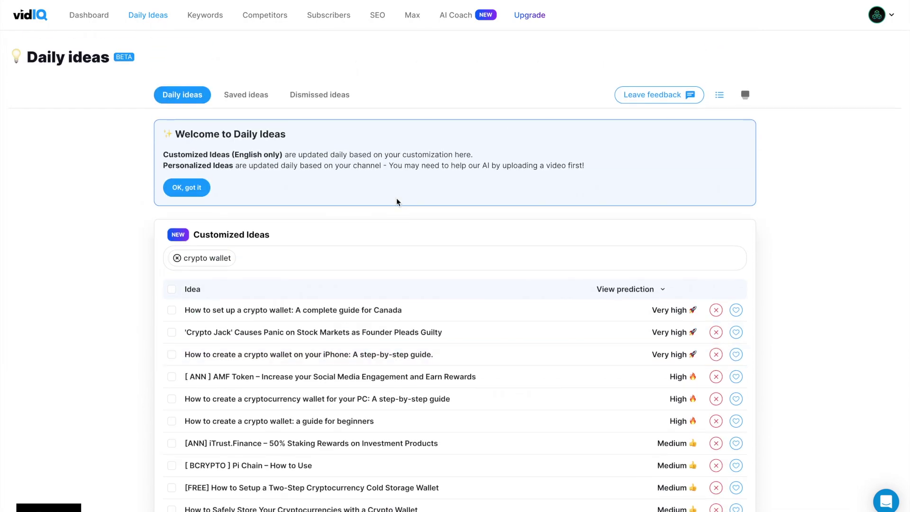
pyautogui.scroll(-15, 396, 197)
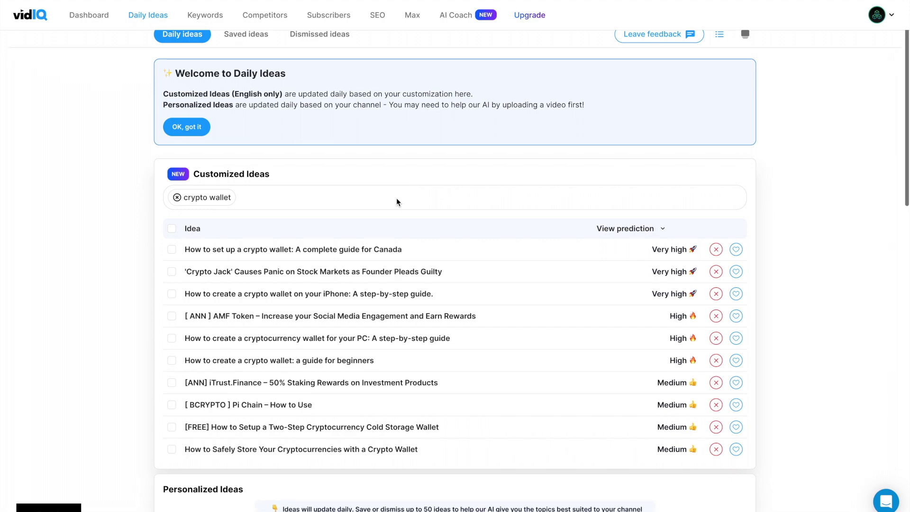
pyautogui.scroll(-3, 277, 232)
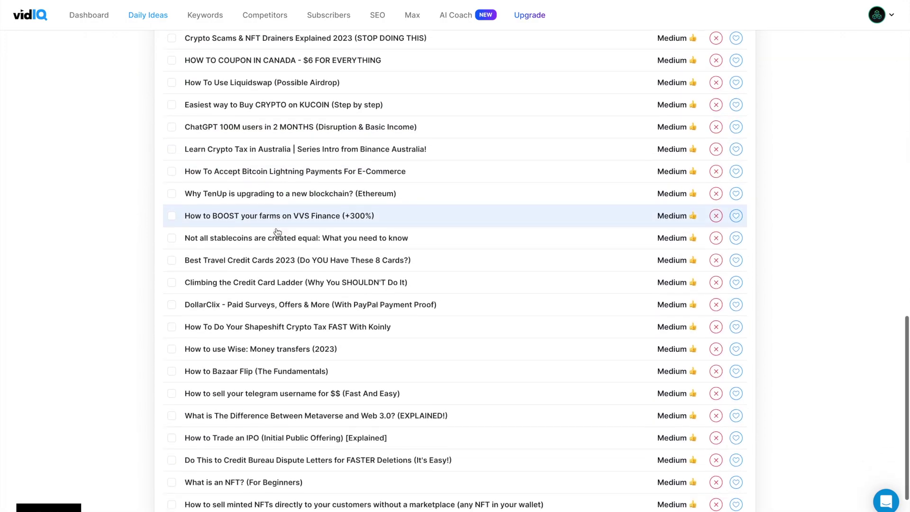
pyautogui.scroll(20, 277, 232)
# Browse the saved Customized and Personalized video ideas.
pyautogui.click(249, 105)
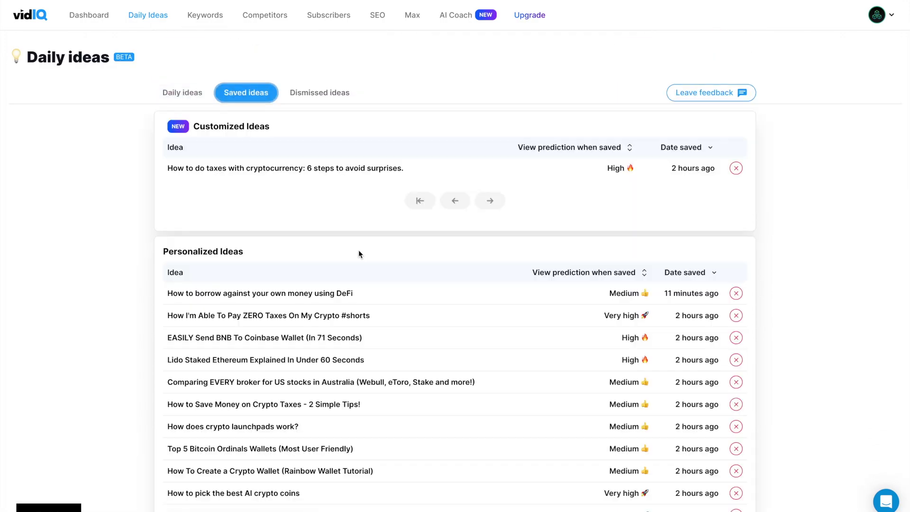
pyautogui.scroll(-2, 359, 249)
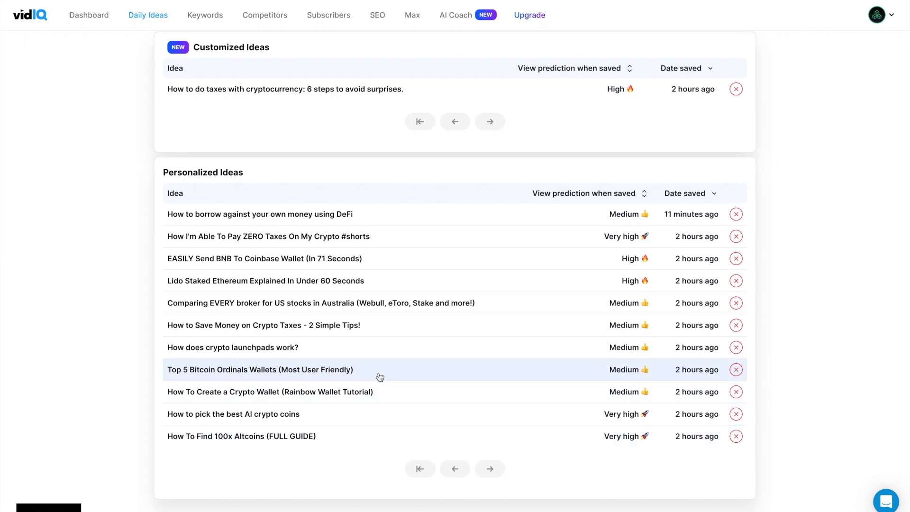
pyautogui.scroll(2, 370, 296)
pyautogui.scroll(-2, 463, 349)
pyautogui.scroll(2, 461, 349)
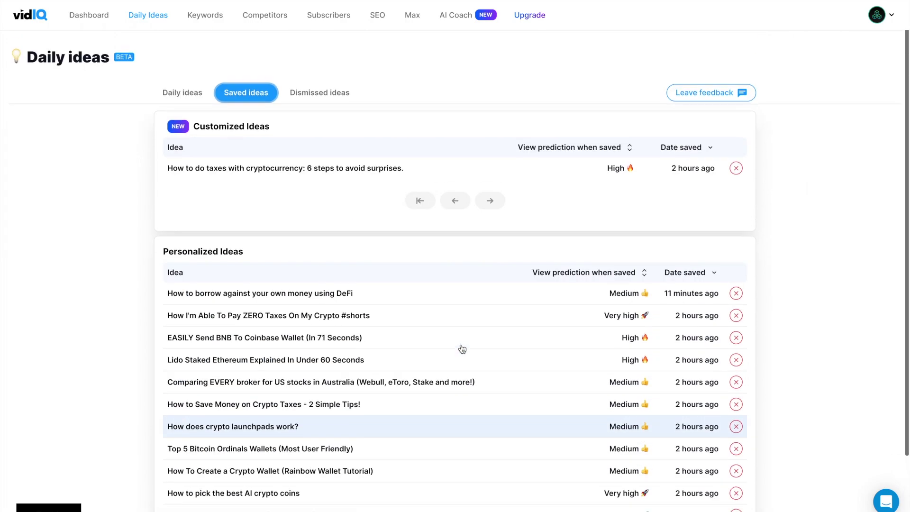
pyautogui.scroll(-2, 575, 329)
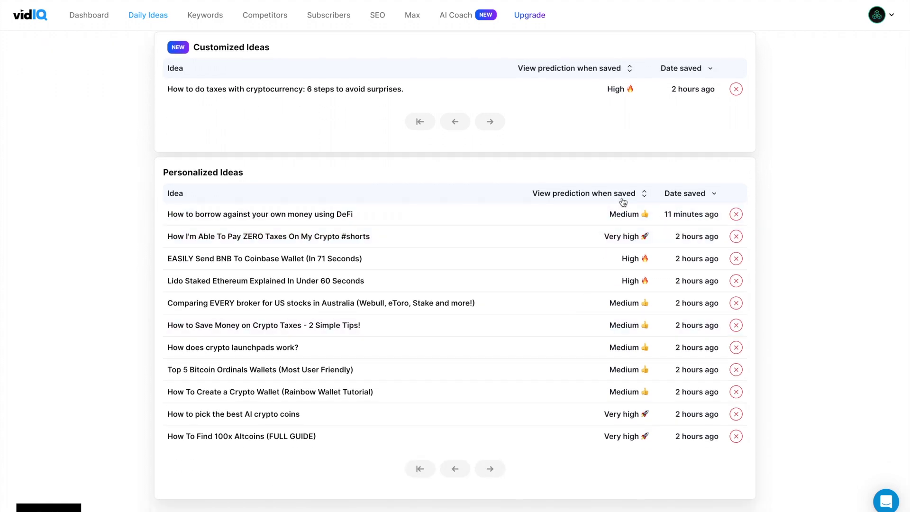
pyautogui.scroll(-1, 629, 337)
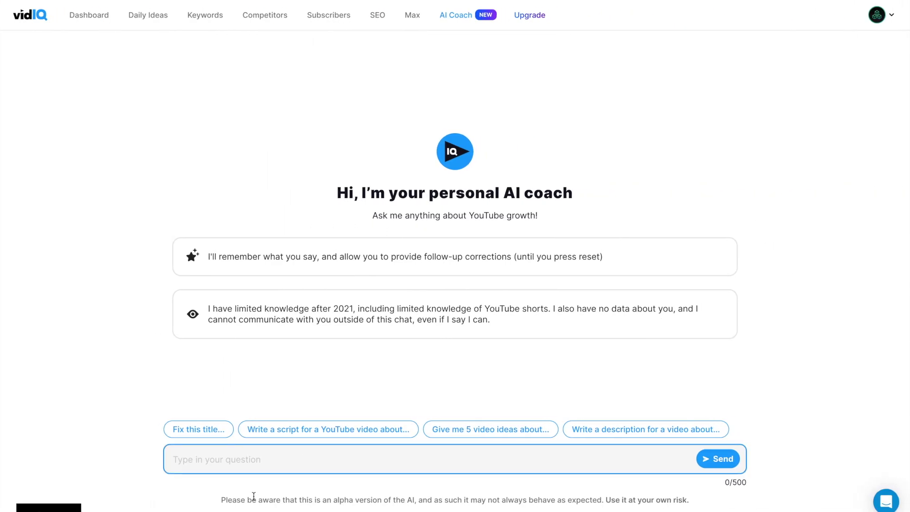
# Scroll the dashboard through Keyword opportunities and Competitors, then back up to the channel stats.
pyautogui.moveTo(251, 499); pyautogui.dragTo(436, 500)
pyautogui.click(445, 486)
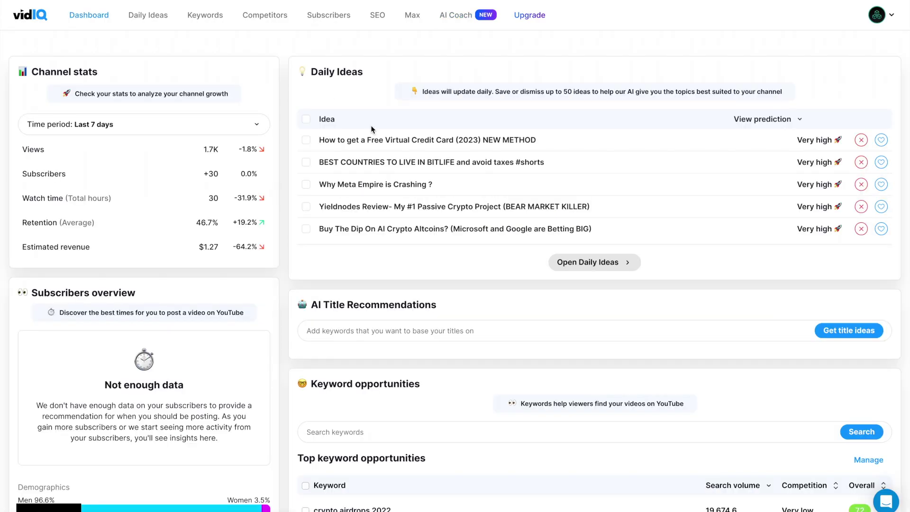
pyautogui.scroll(-10, 461, 308)
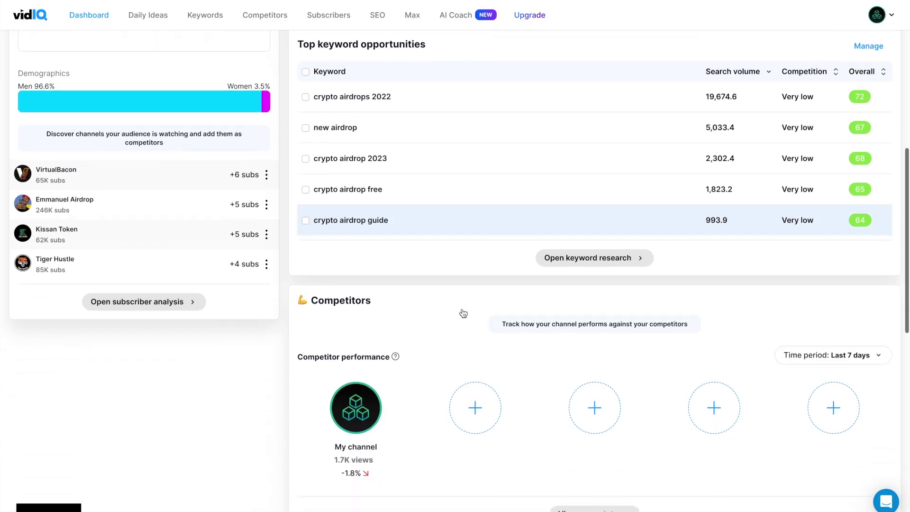
pyautogui.scroll(9, 463, 313)
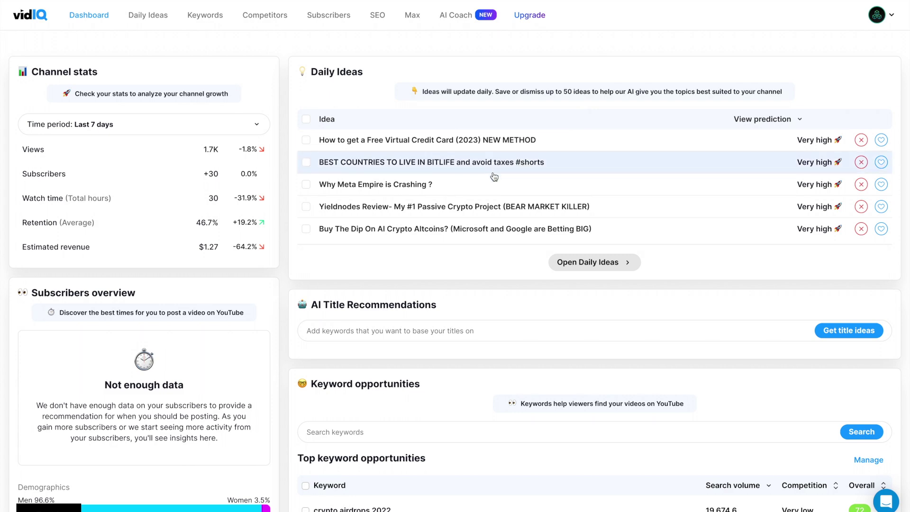
pyautogui.scroll(-2, 494, 177)
pyautogui.scroll(-3, 505, 242)
pyautogui.scroll(-2, 506, 246)
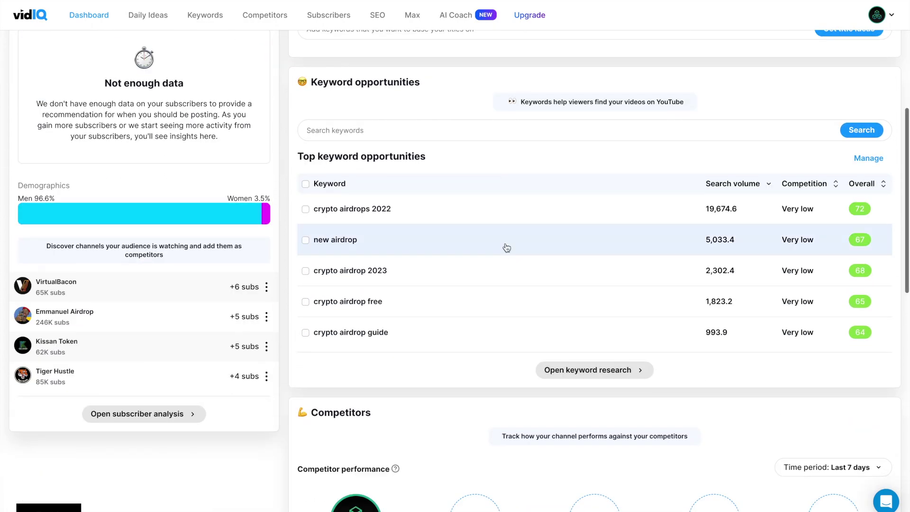
pyautogui.scroll(6, 440, 294)
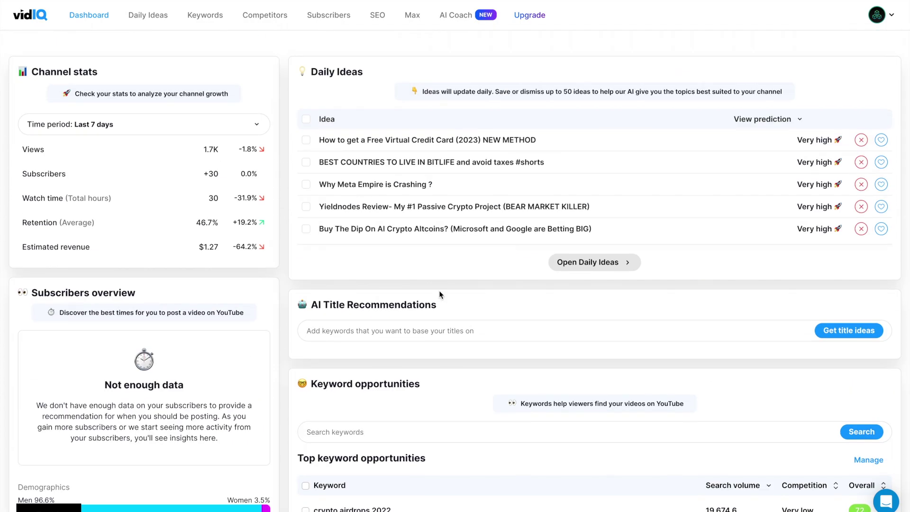